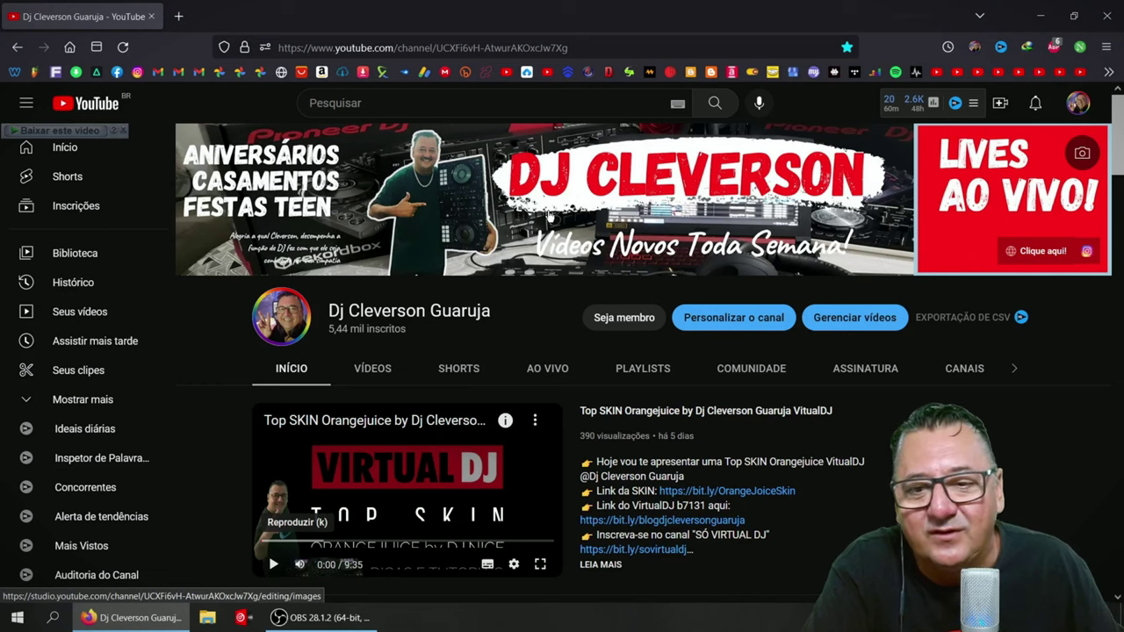
# Browse the channel's home page and open the featured Top SKIN Orangejuice video in a new tab.
pyautogui.scroll(-4, 226, 272)
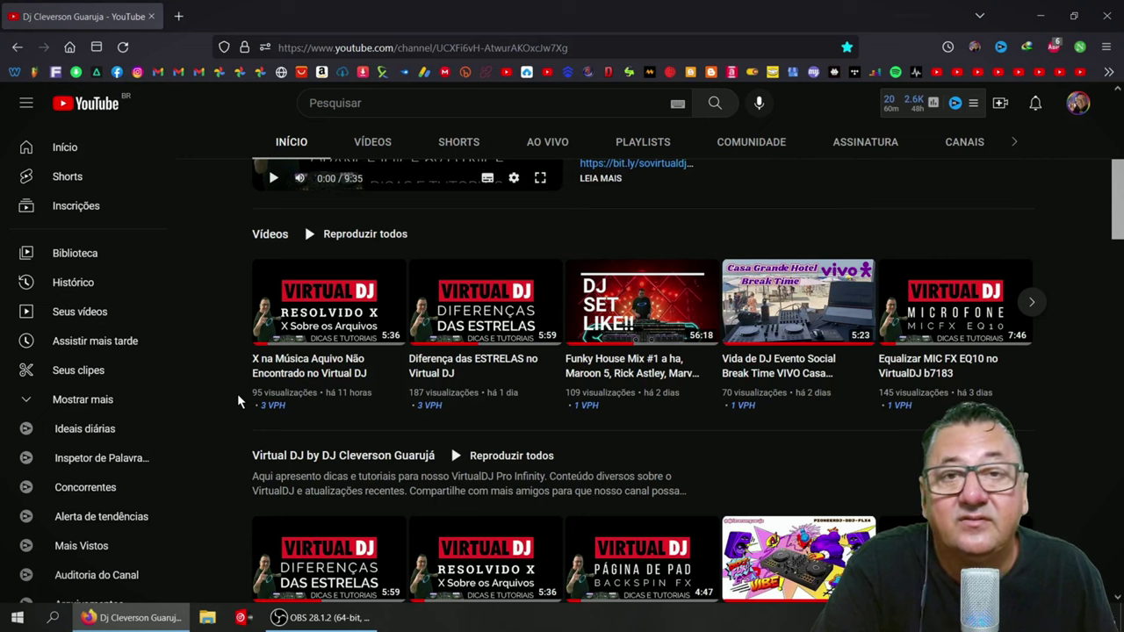
pyautogui.scroll(-2, 241, 393)
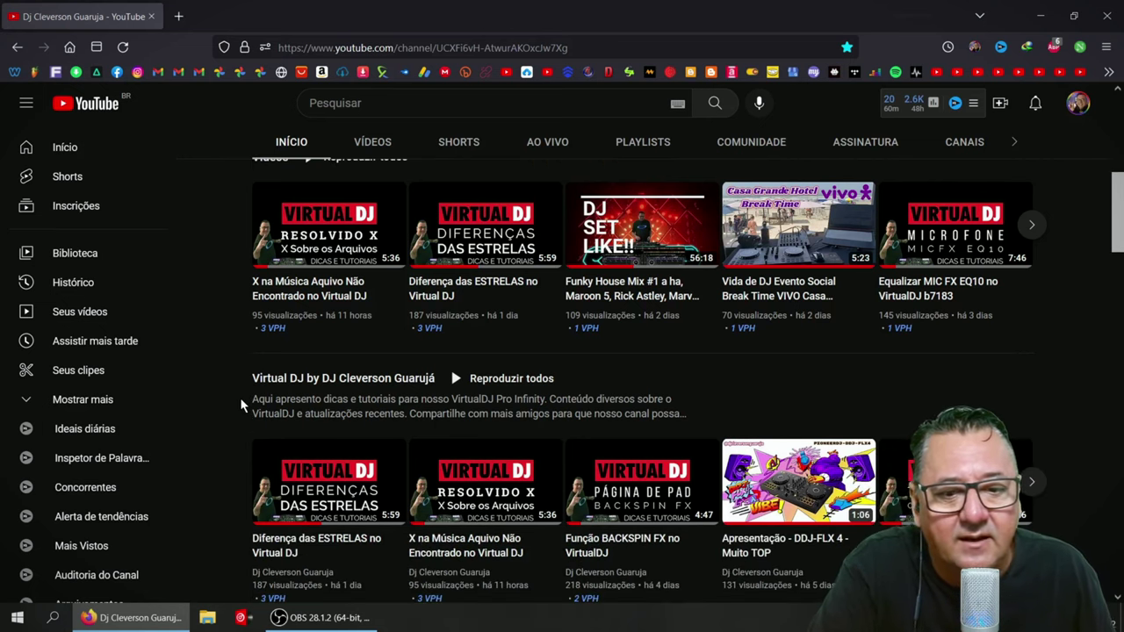
pyautogui.scroll(5, 242, 396)
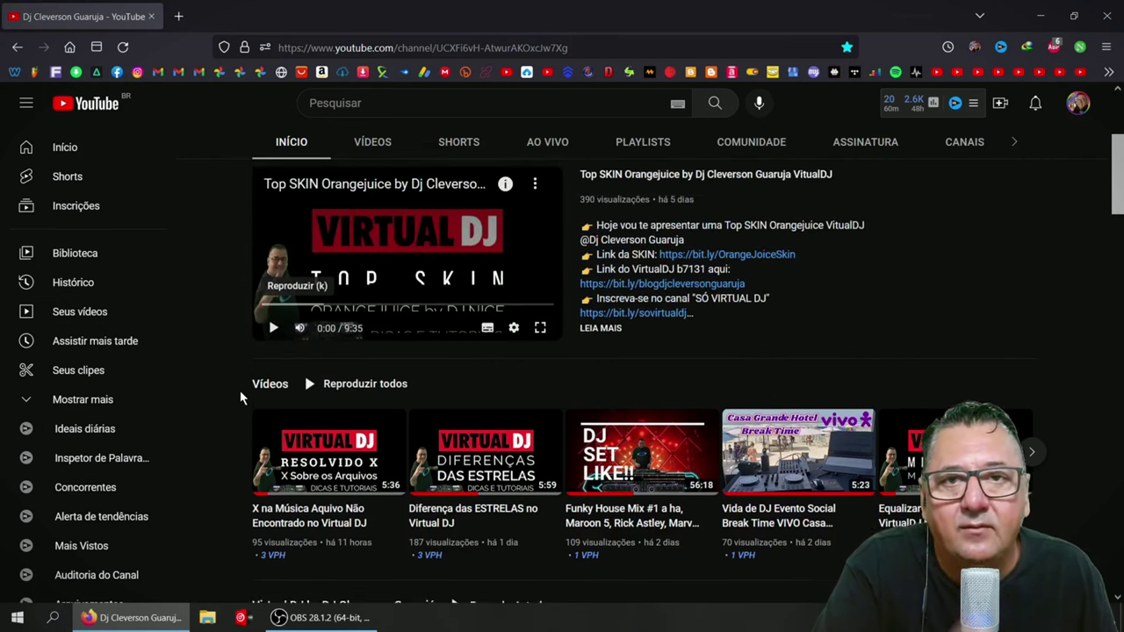
pyautogui.scroll(2, 239, 390)
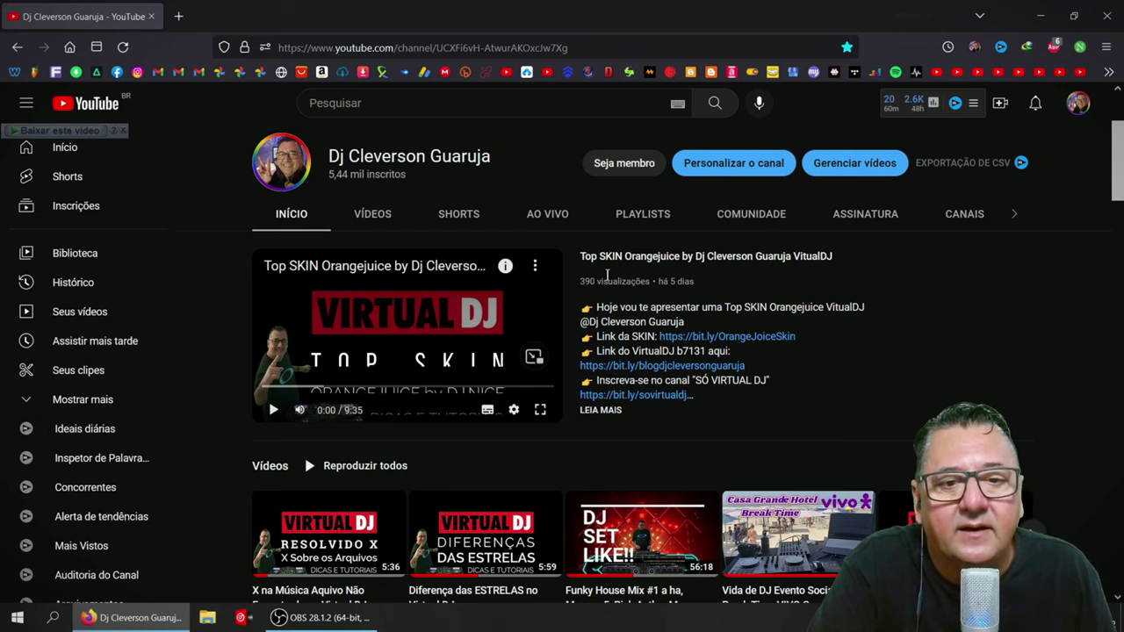
pyautogui.rightClick(628, 261)
pyautogui.click(650, 274)
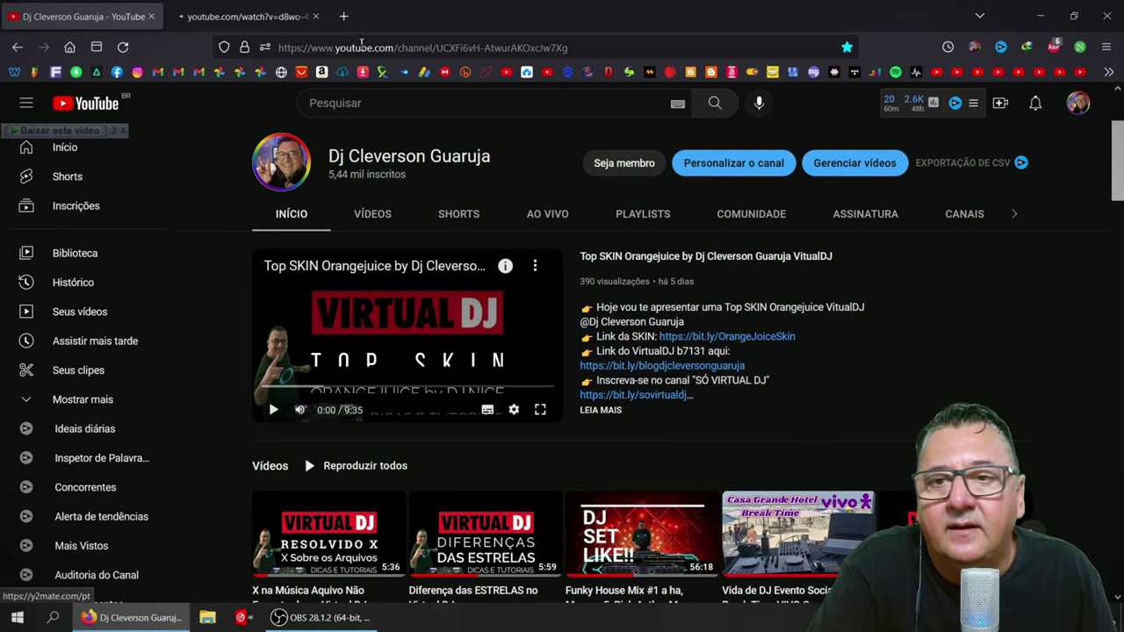
pyautogui.click(268, 24)
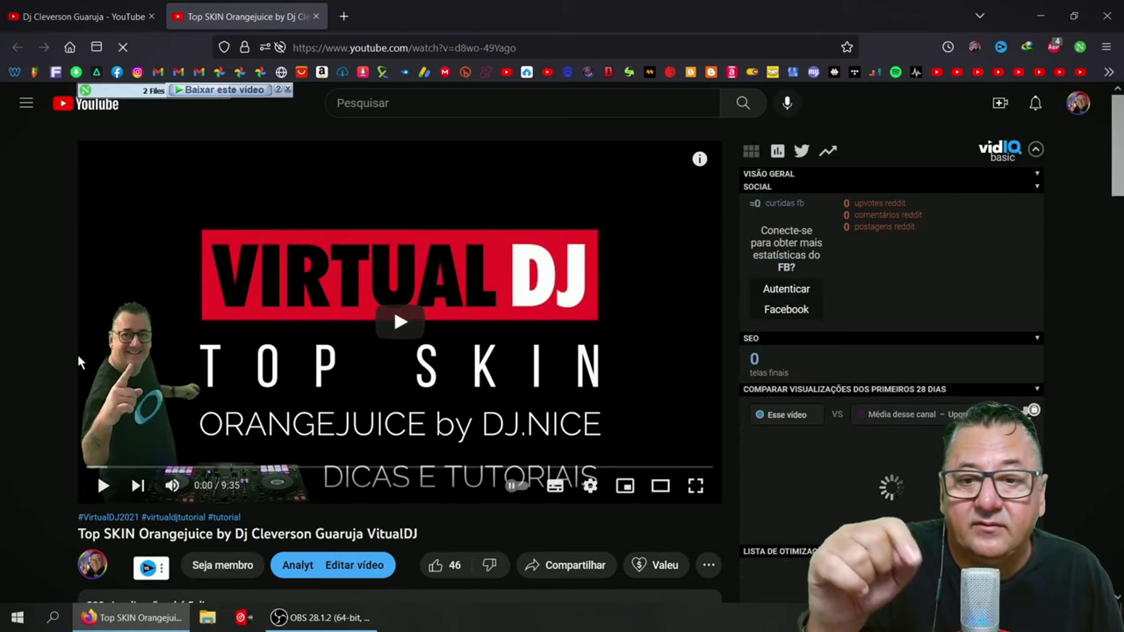
# Expand the video's description and open the skin download link, bit.ly/OrangeJoiceSkin.
pyautogui.scroll(-3, 76, 355)
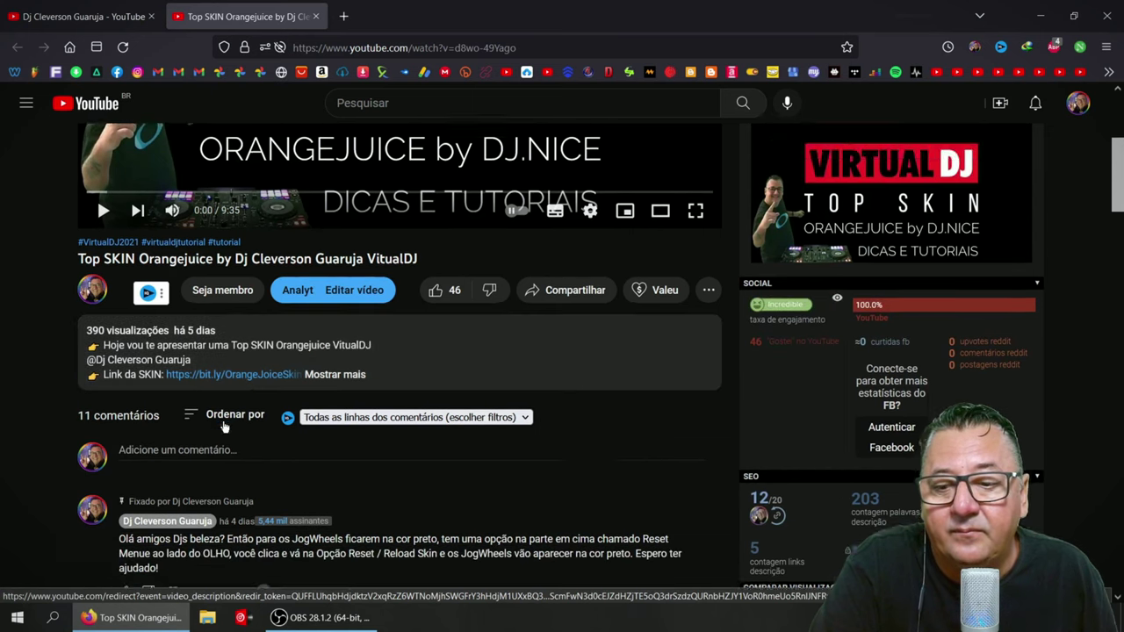
pyautogui.scroll(-3, 223, 428)
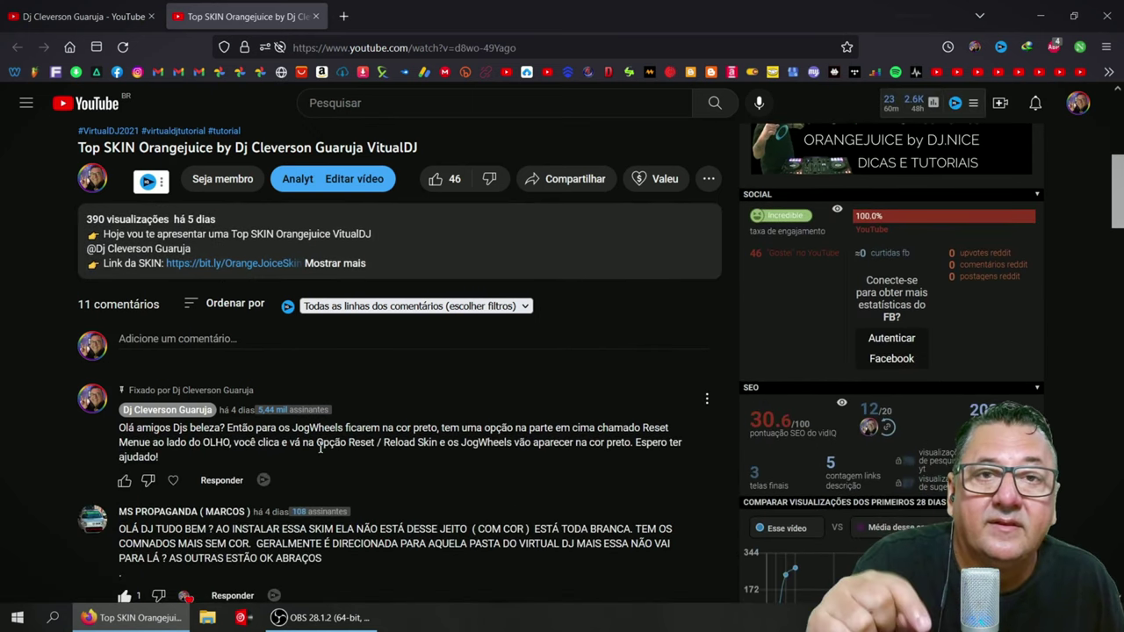
pyautogui.scroll(3, 231, 429)
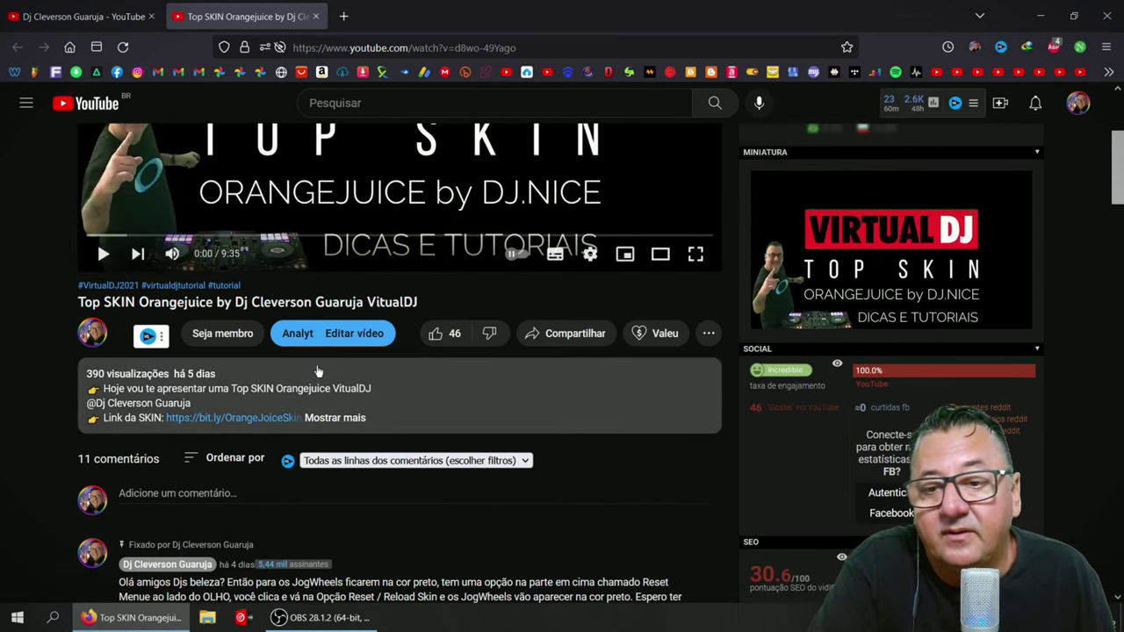
pyautogui.click(334, 417)
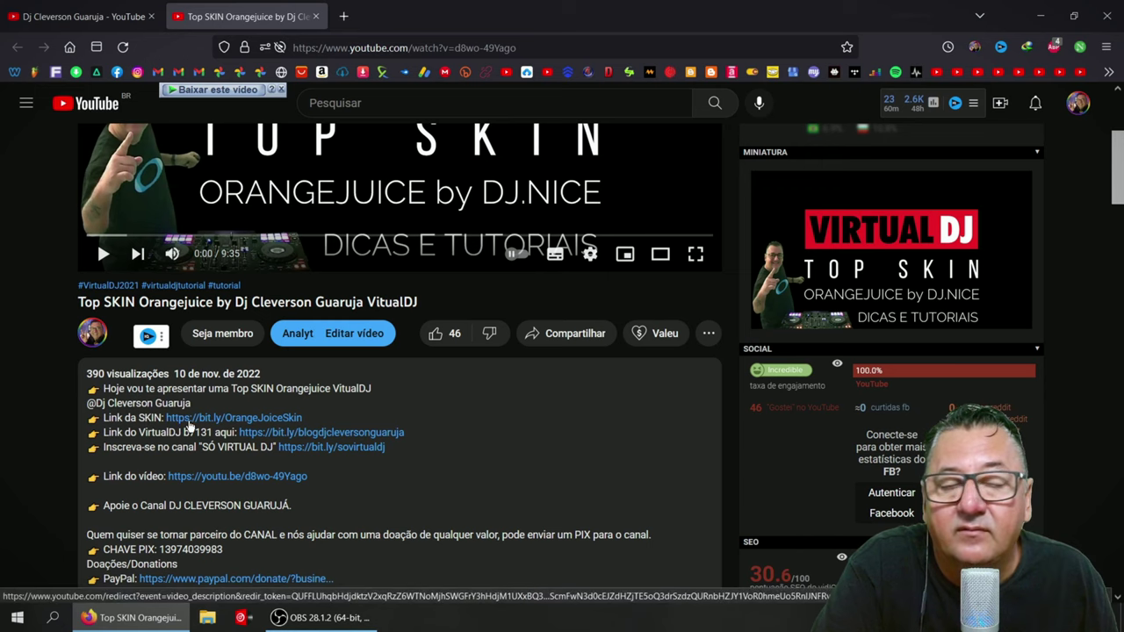
pyautogui.click(189, 426)
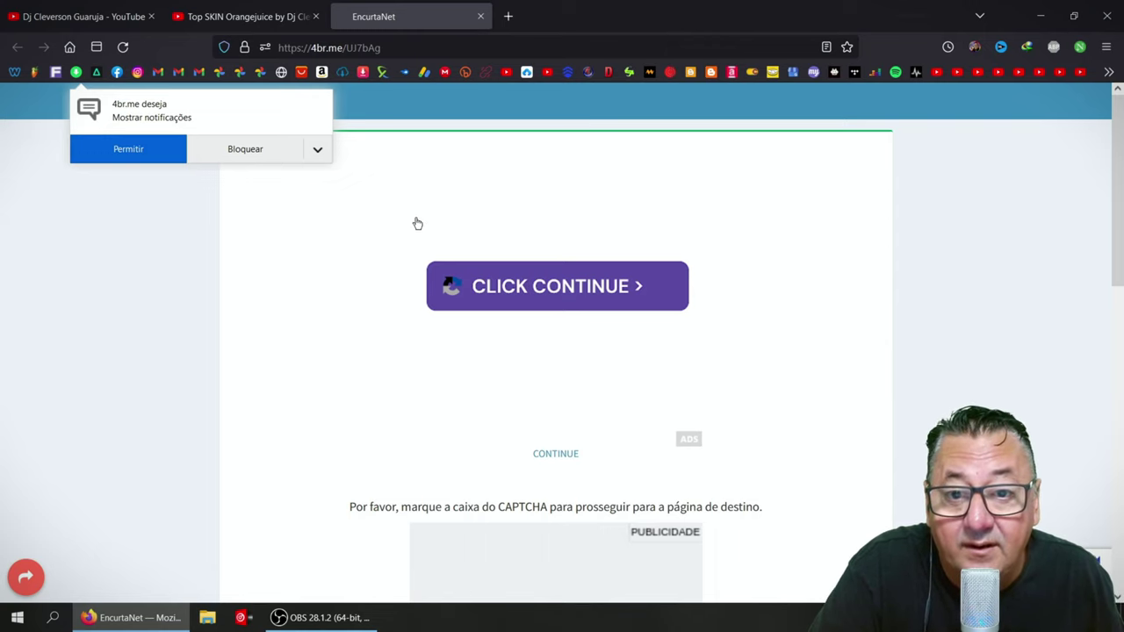
# Proceed through the EncurtaNet link shortener to the MEGA download page, closing the advertising tabs that open on the way.
pyautogui.scroll(-6, 399, 254)
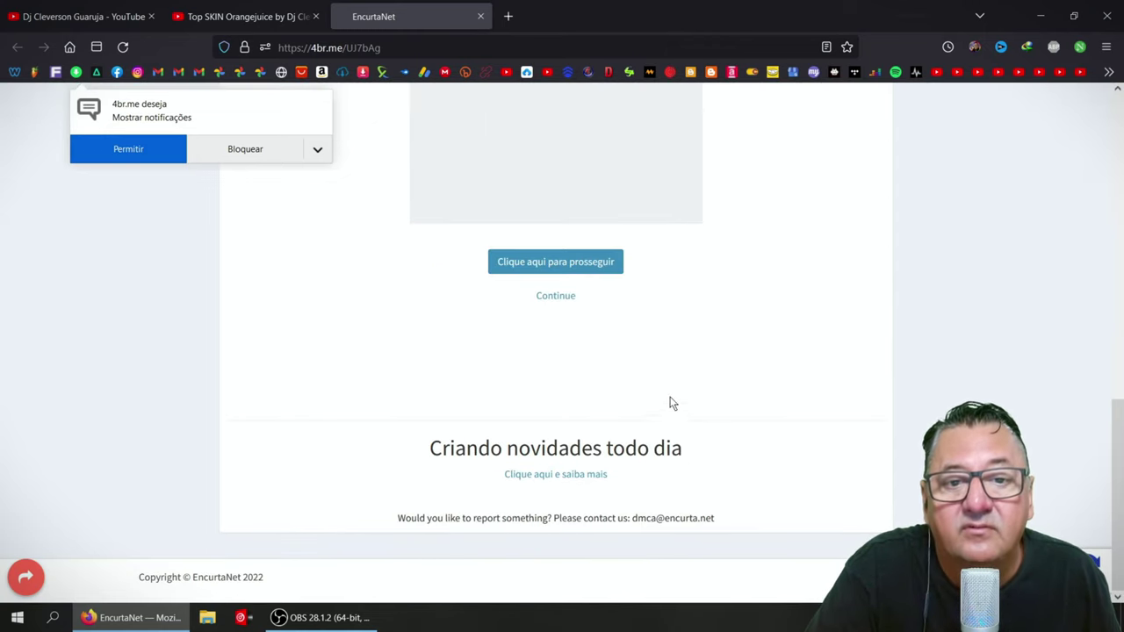
pyautogui.click(563, 268)
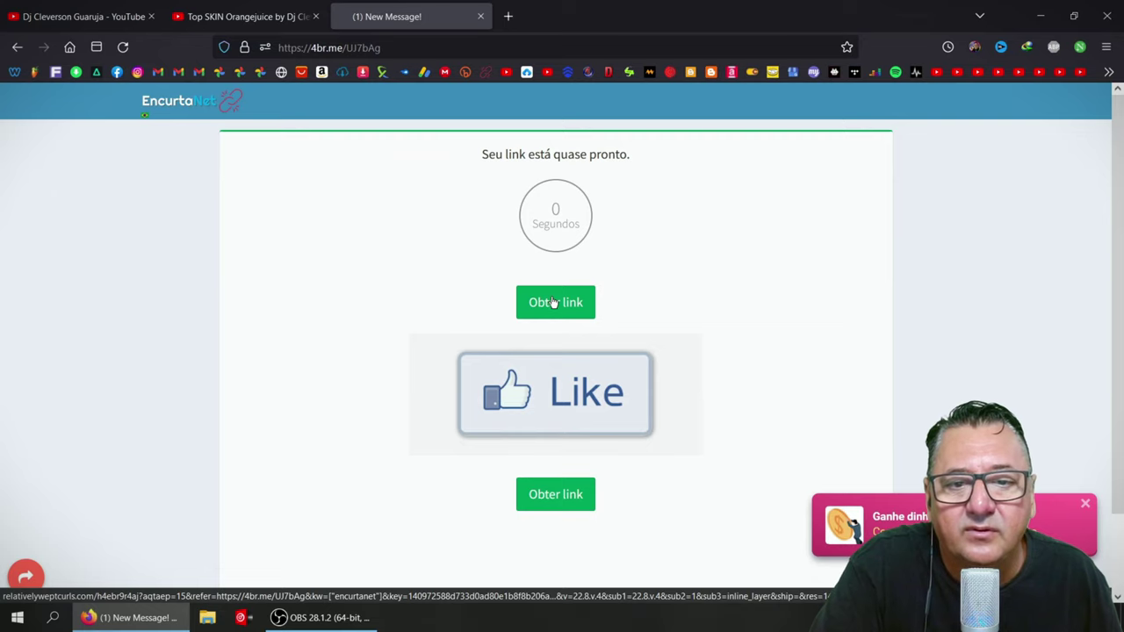
pyautogui.click(553, 302)
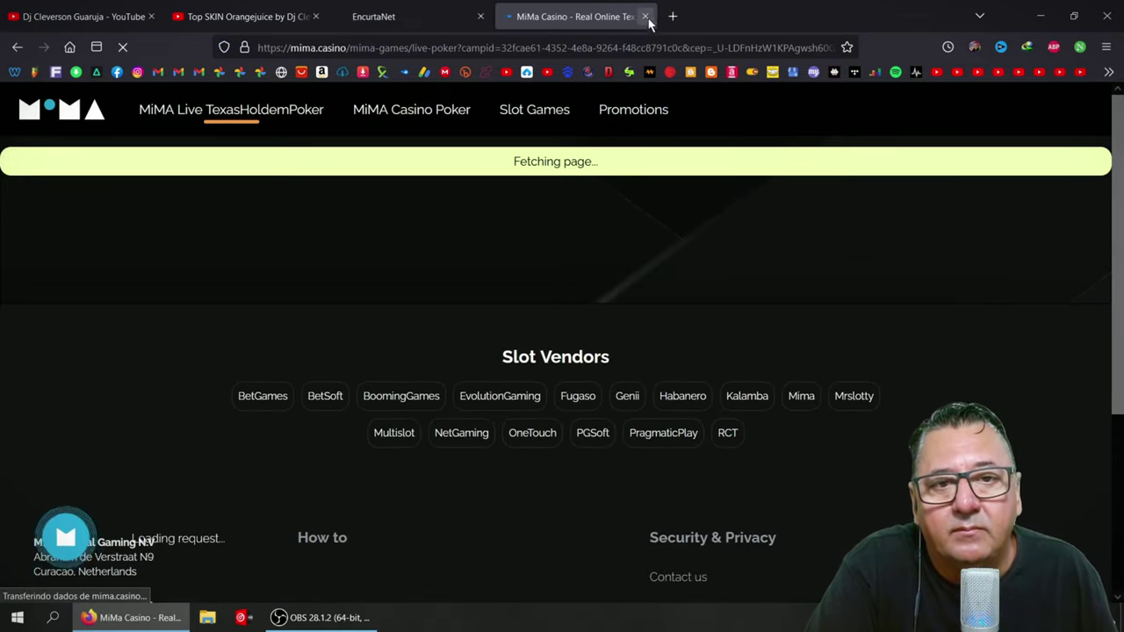
pyautogui.click(645, 17)
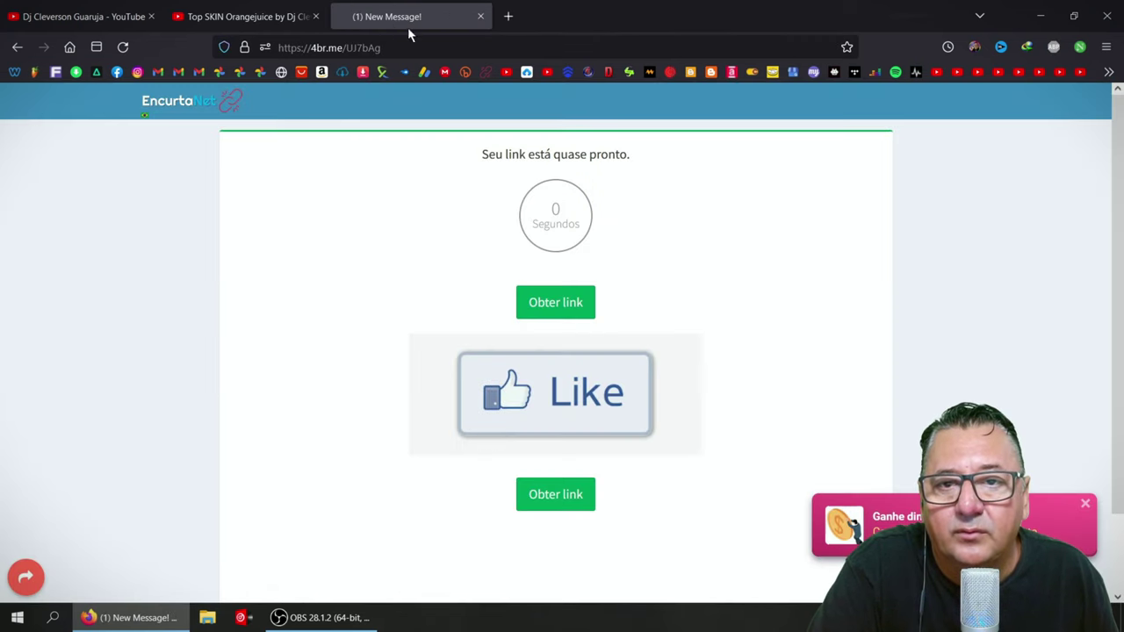
pyautogui.click(538, 303)
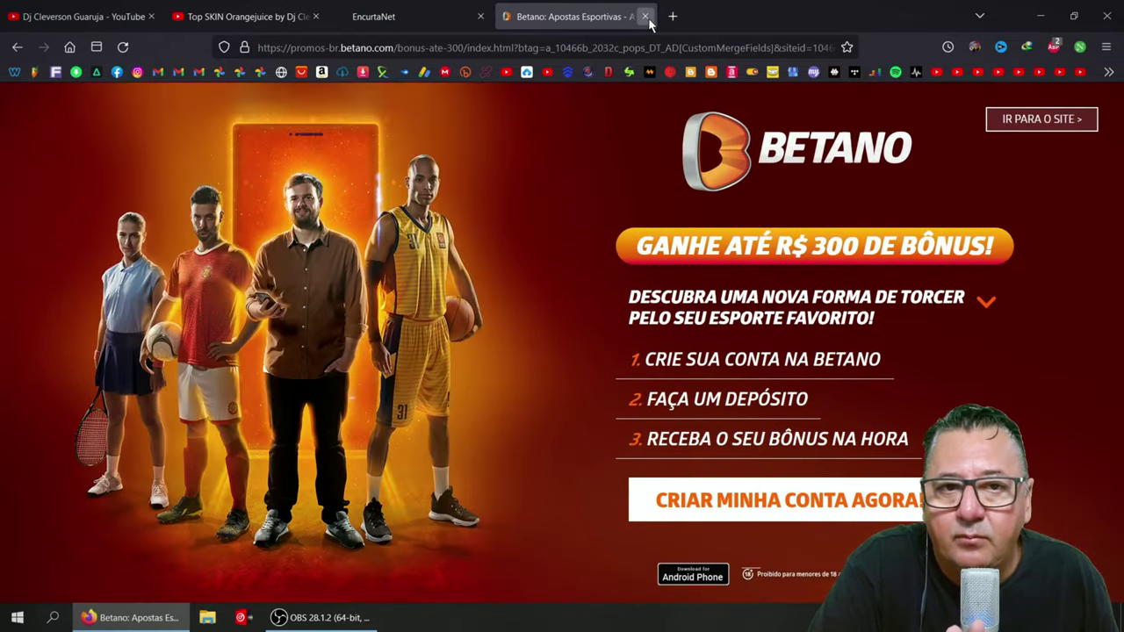
pyautogui.click(646, 17)
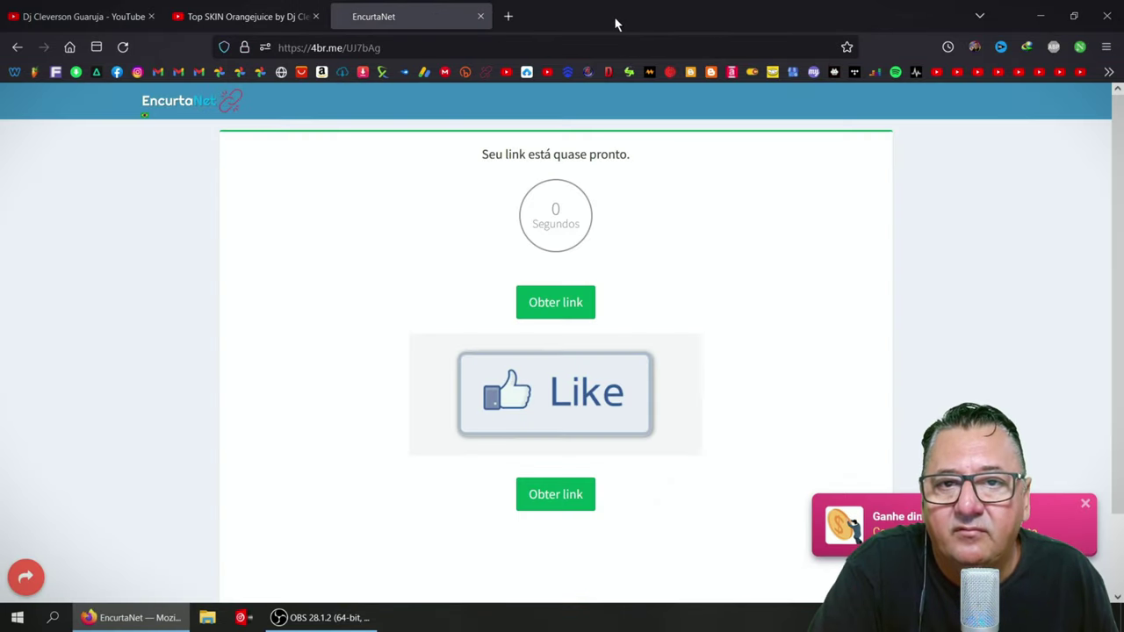
pyautogui.click(568, 303)
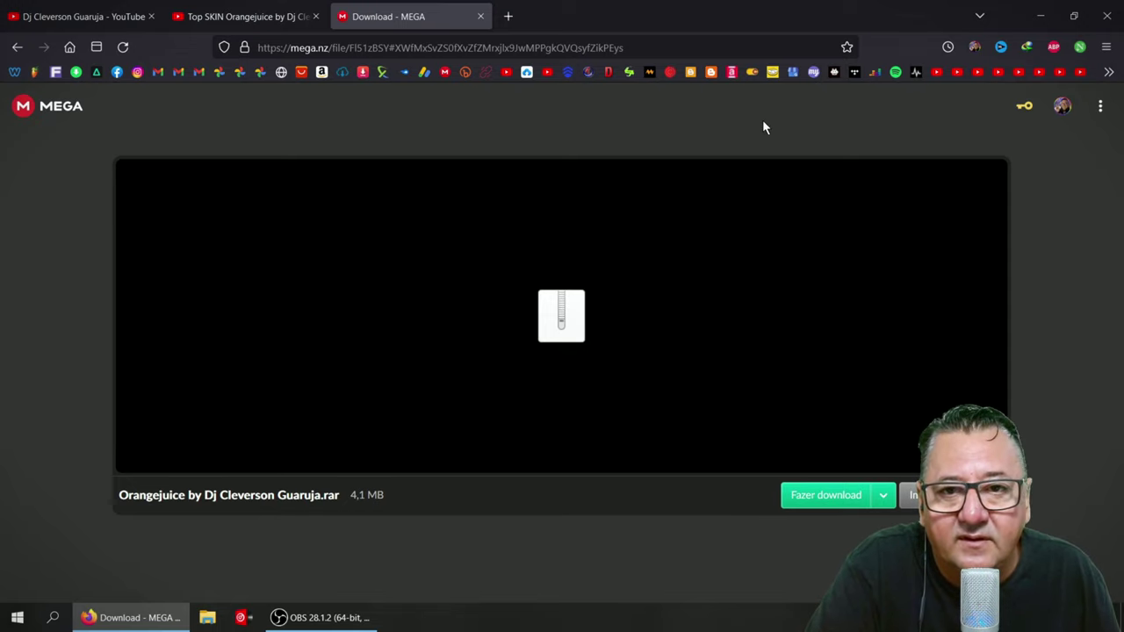
# Extract the VirtualDJ Skins folder from the Virtual DJ 2021 skins archive to the desktop and move the archive to the desktop's upper corner.
pyautogui.click(1039, 24)
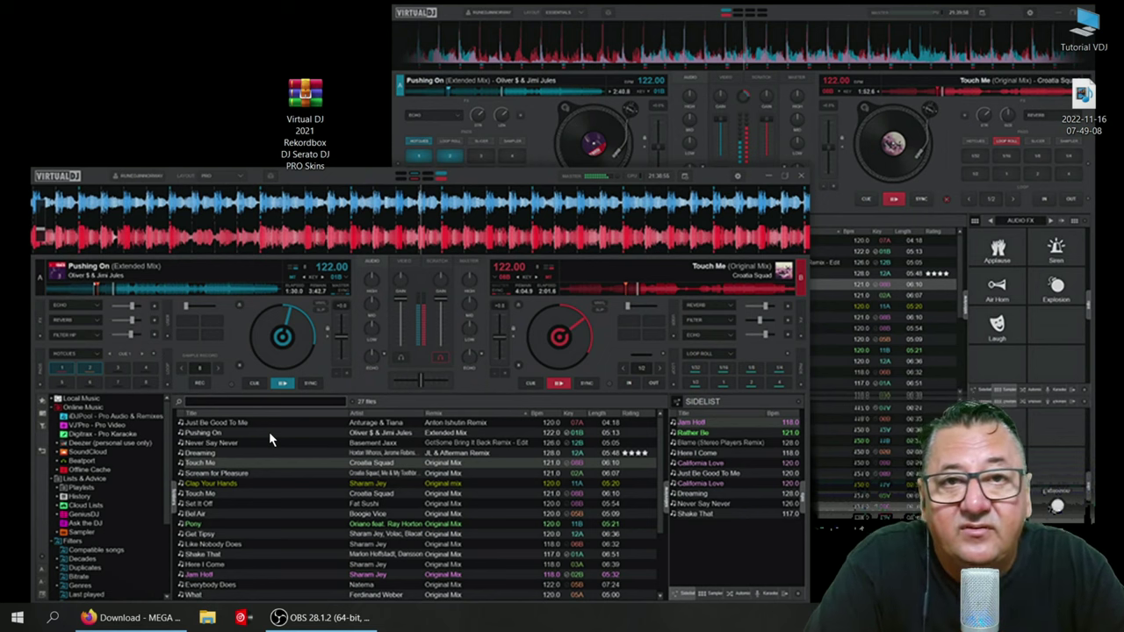
pyautogui.rightClick(302, 115)
pyautogui.click(301, 93)
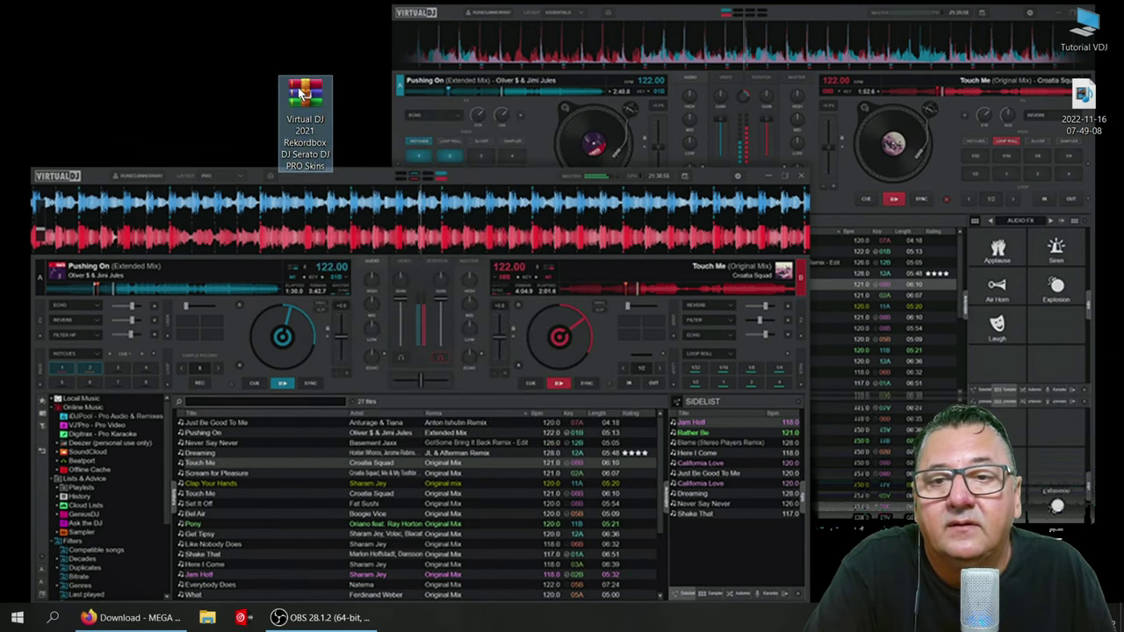
pyautogui.doubleClick(301, 93)
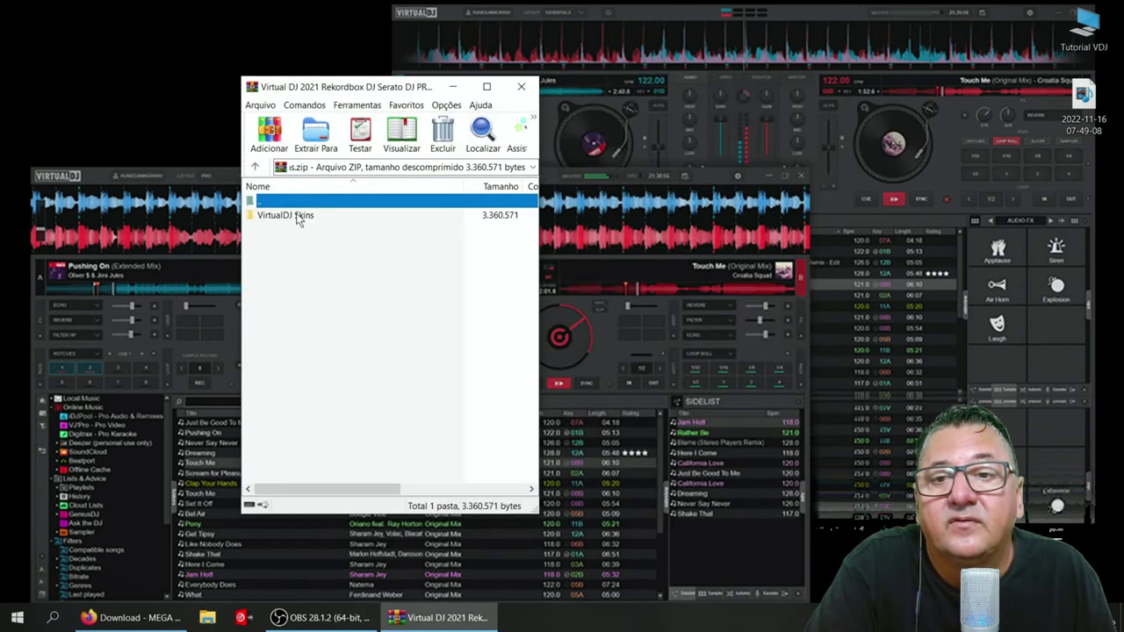
pyautogui.moveTo(299, 220); pyautogui.dragTo(161, 112)
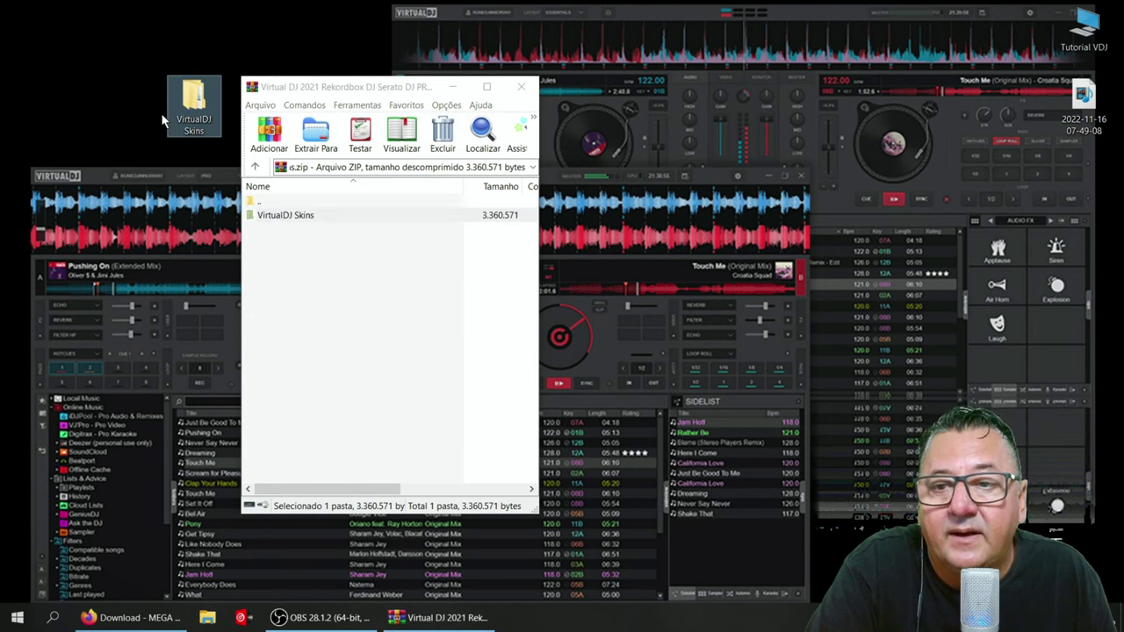
pyautogui.click(521, 86)
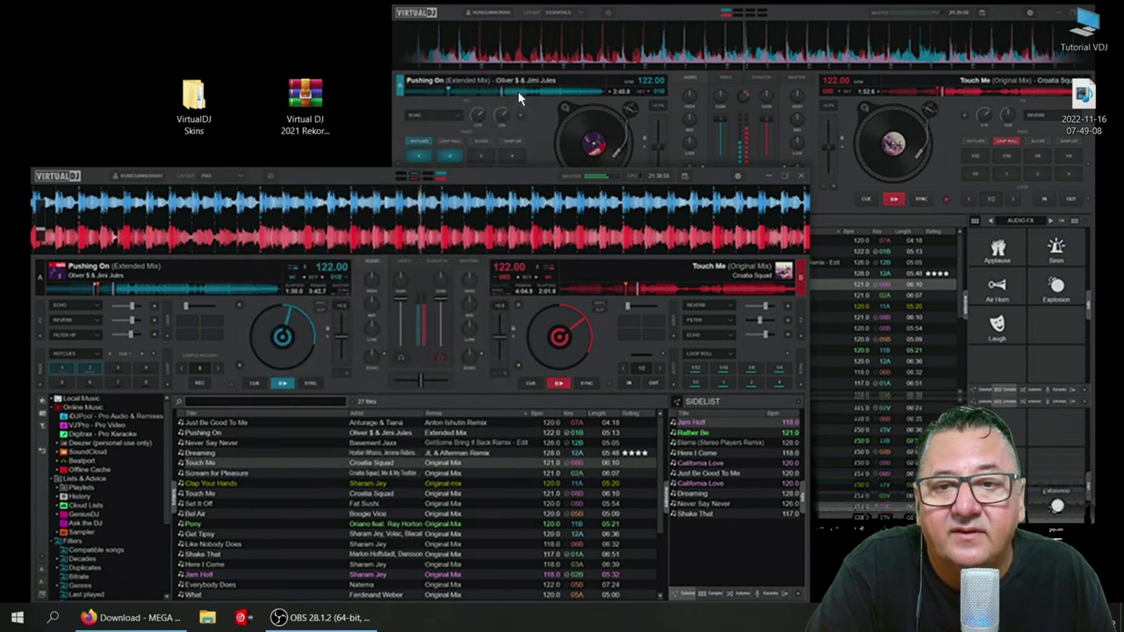
pyautogui.moveTo(293, 111); pyautogui.dragTo(30, 35)
# Copy the three skin ZIP files, Default Essentials Jogtext, Pioneer Dj - Rekordbox Premium Edition and SKIN Serato DJ Pro, from the VirtualDJ Skins folder.
pyautogui.doubleClick(194, 98)
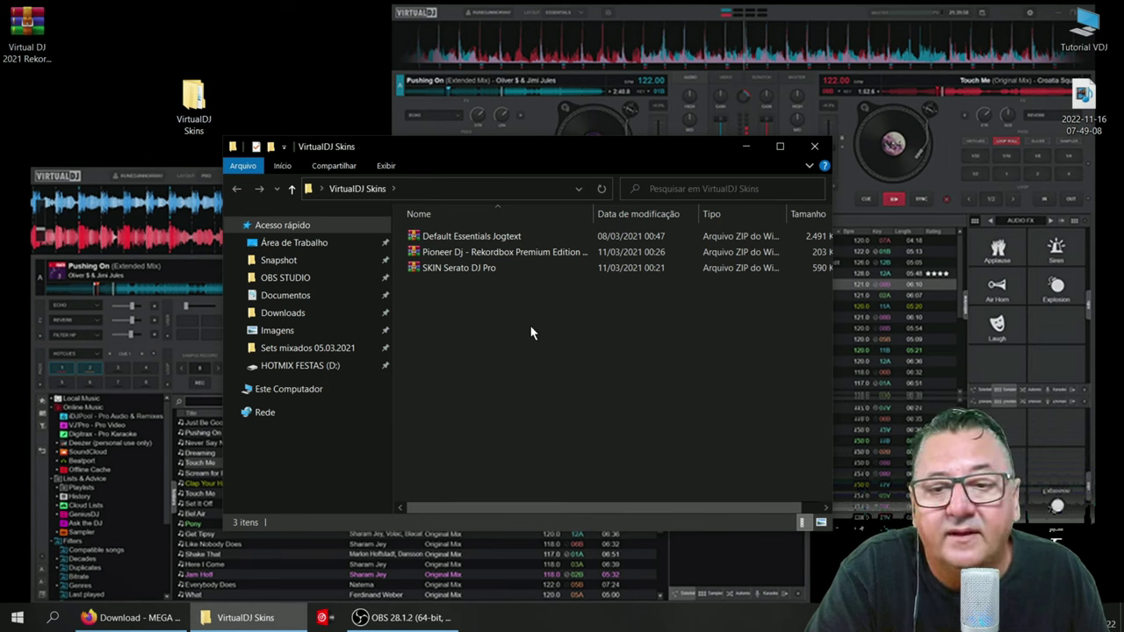
pyautogui.moveTo(526, 327); pyautogui.dragTo(437, 235)
pyautogui.rightClick(437, 235)
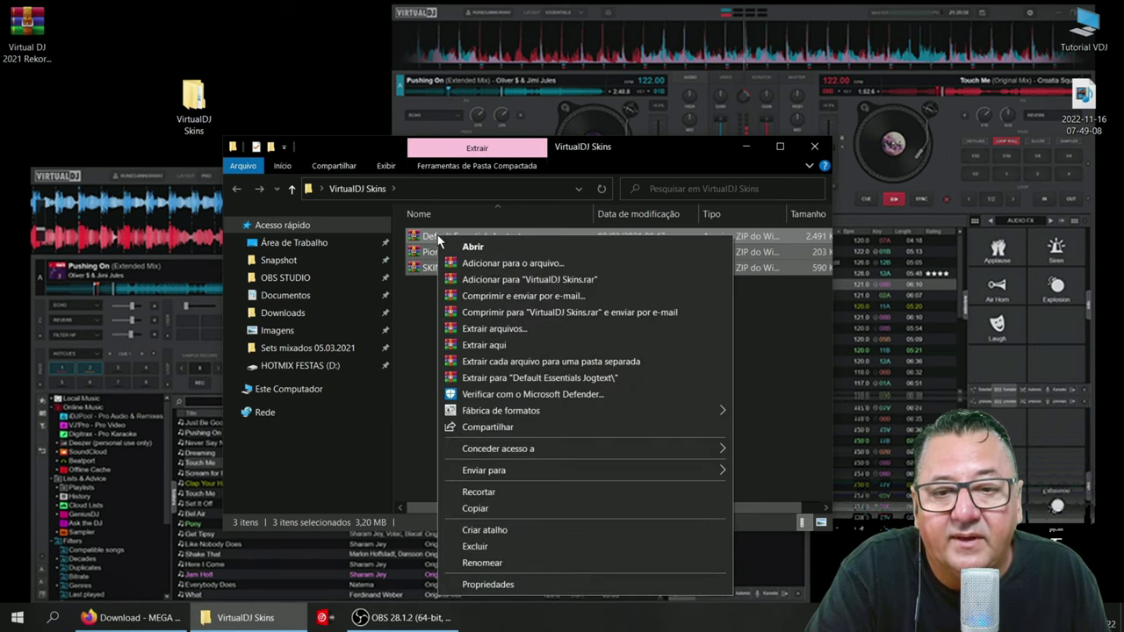
pyautogui.click(475, 508)
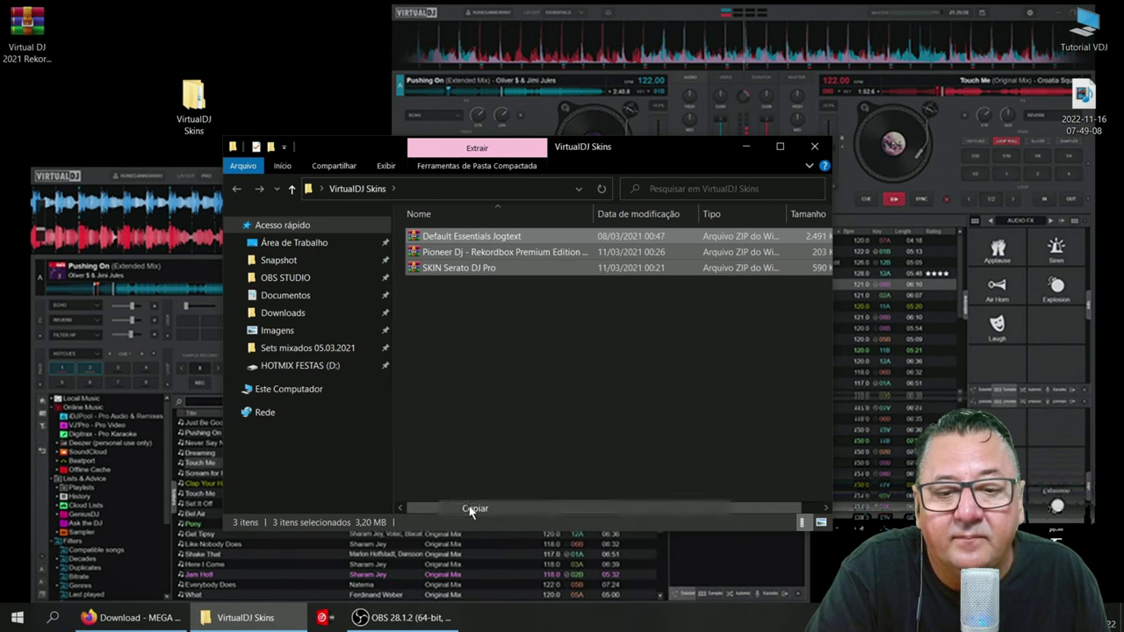
# Paste the copied skin ZIP files into the Skins folder under Documents > VirtualDJ.
pyautogui.click(283, 297)
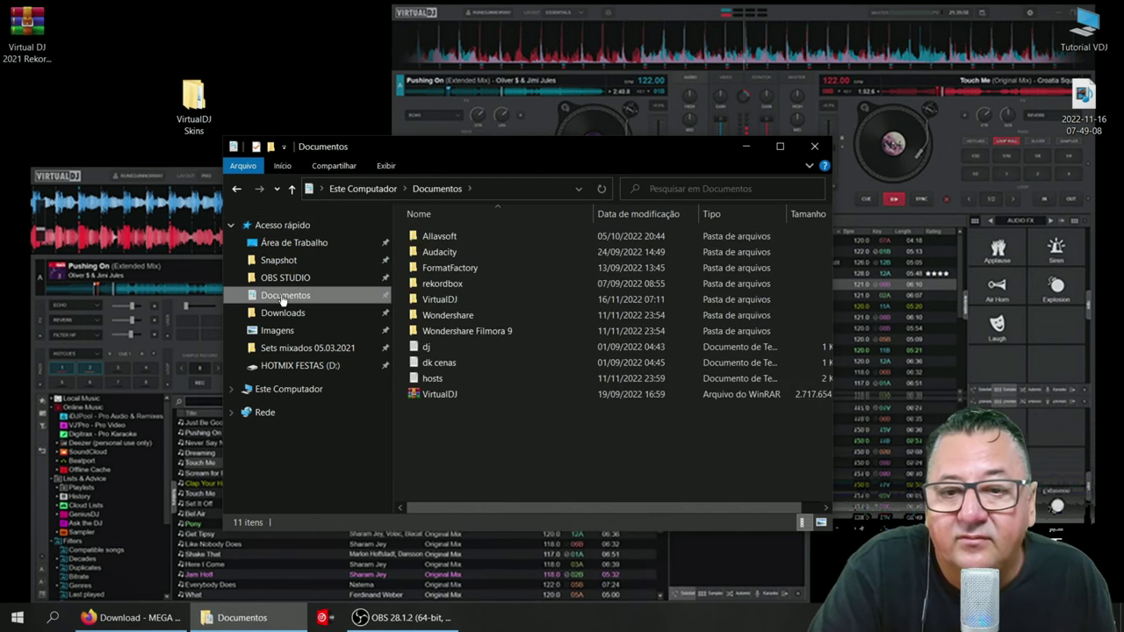
pyautogui.doubleClick(440, 301)
pyautogui.scroll(-3, 439, 302)
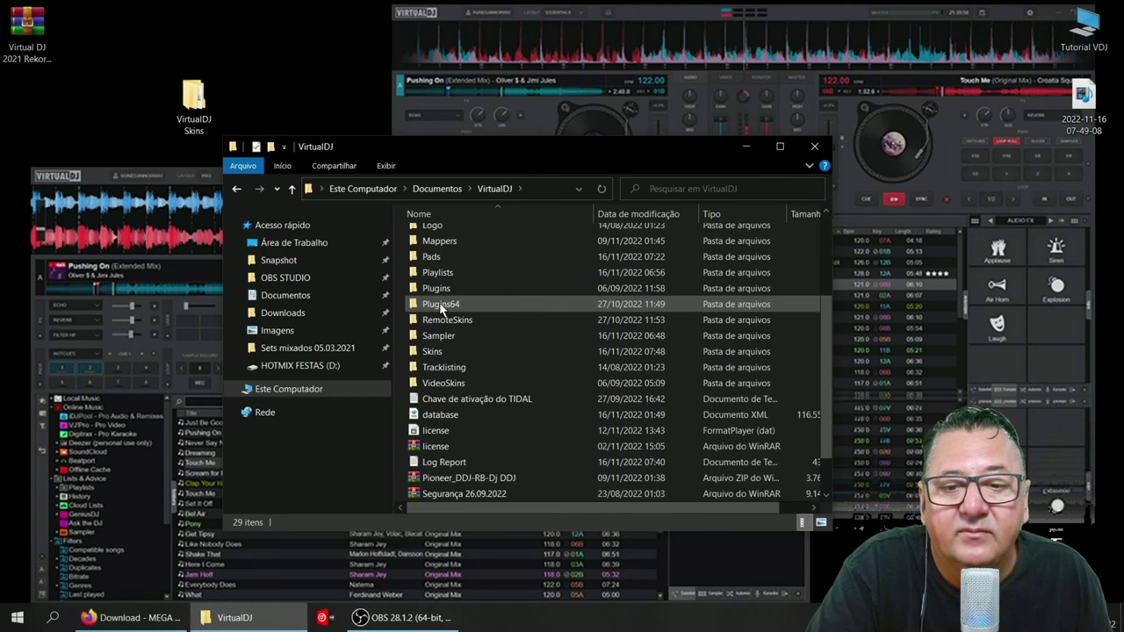
pyautogui.click(434, 352)
pyautogui.doubleClick(432, 352)
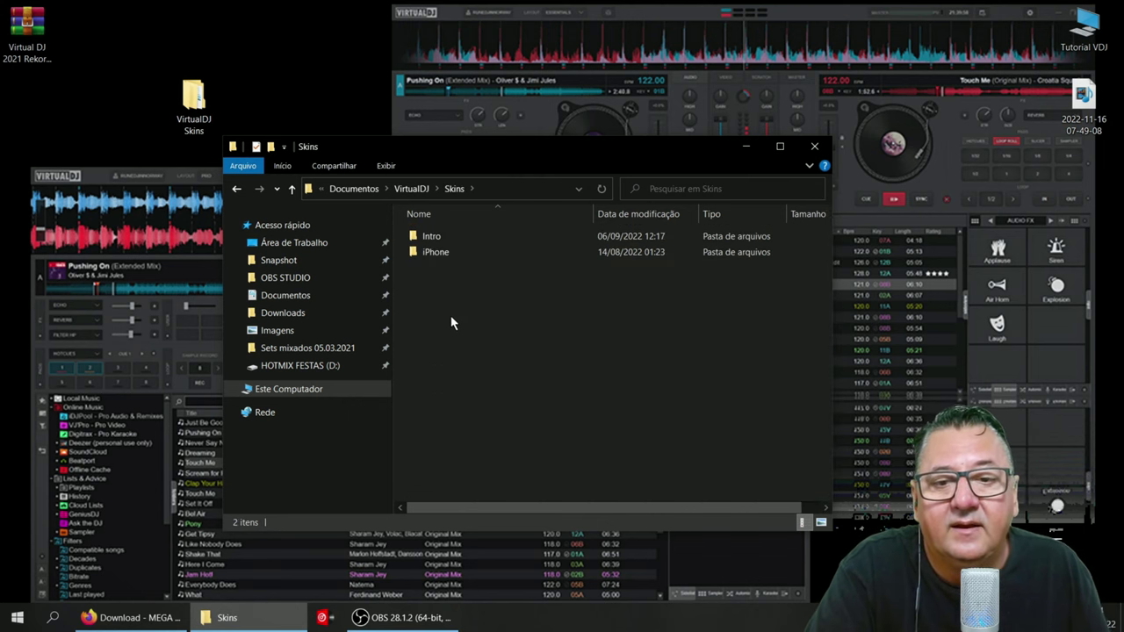
pyautogui.rightClick(446, 307)
pyautogui.click(488, 410)
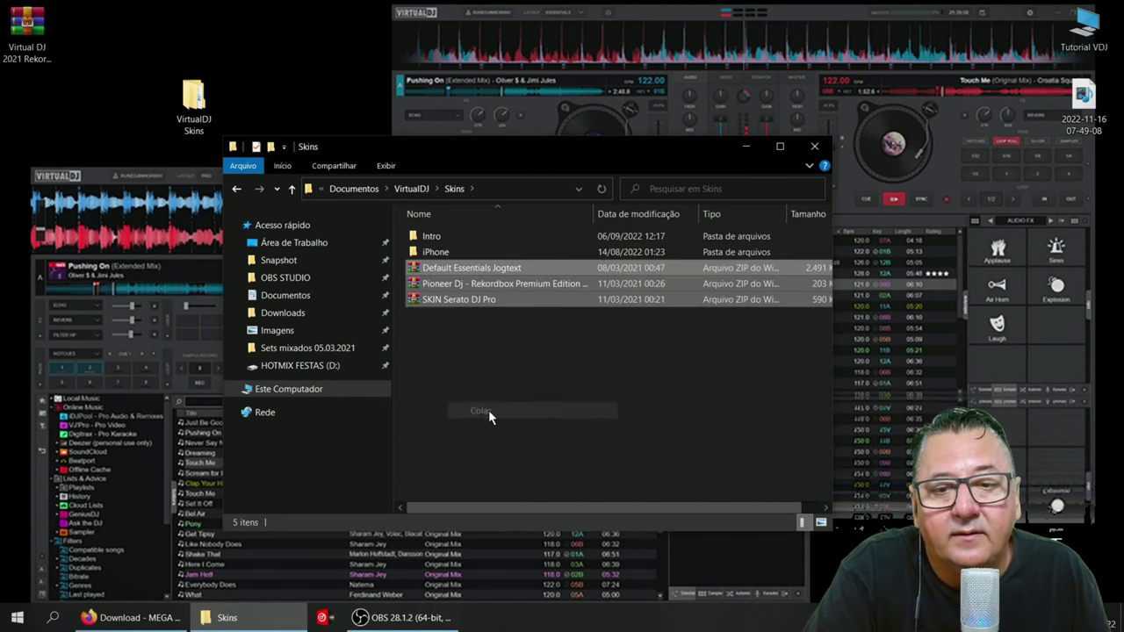
# Close the folder window and move the VirtualDJ Skins folder beneath the skins archive on the desktop.
pyautogui.click(812, 149)
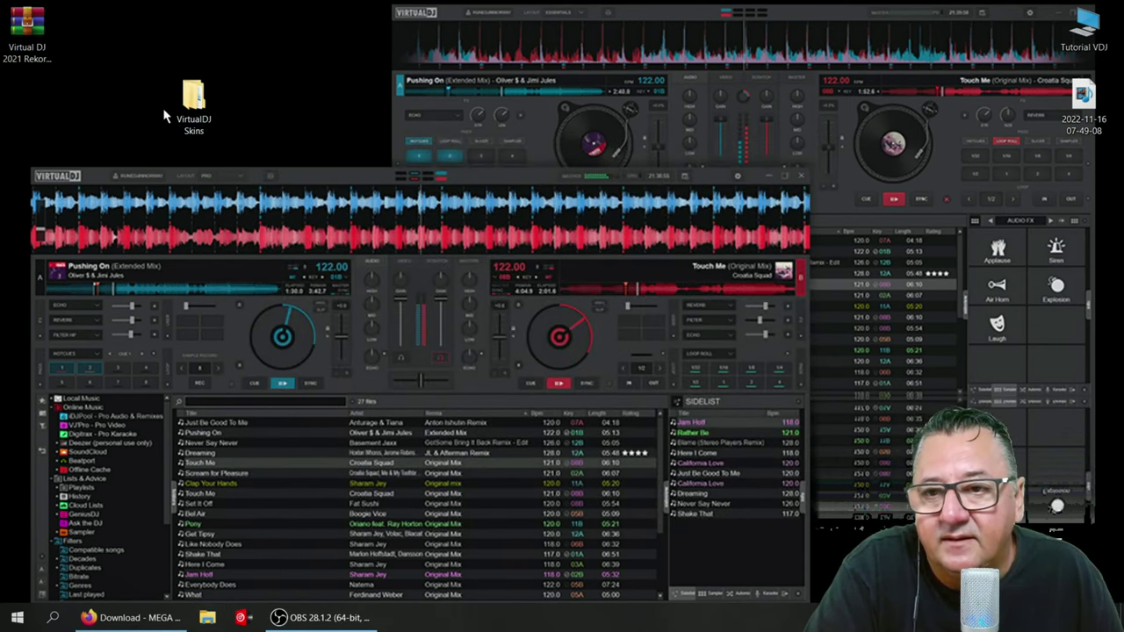
pyautogui.moveTo(180, 110); pyautogui.dragTo(30, 114)
pyautogui.click(115, 72)
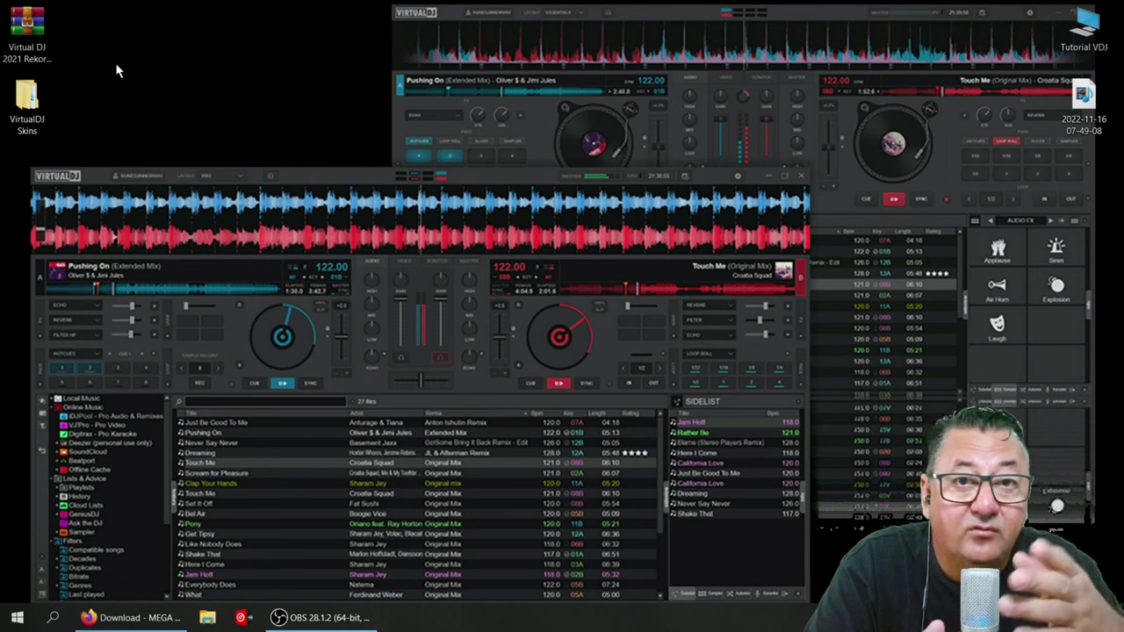
# Launch VirtualDJ and apply the Default Essentials Jogtext skin in the interface settings.
pyautogui.click(241, 617)
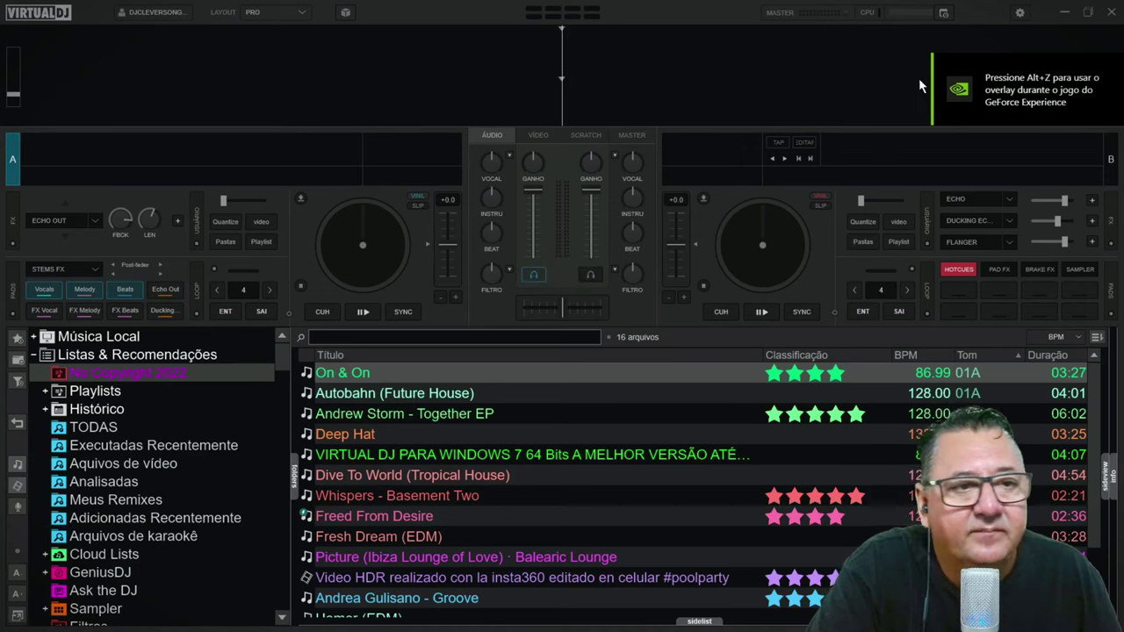
pyautogui.click(1019, 12)
pyautogui.click(255, 184)
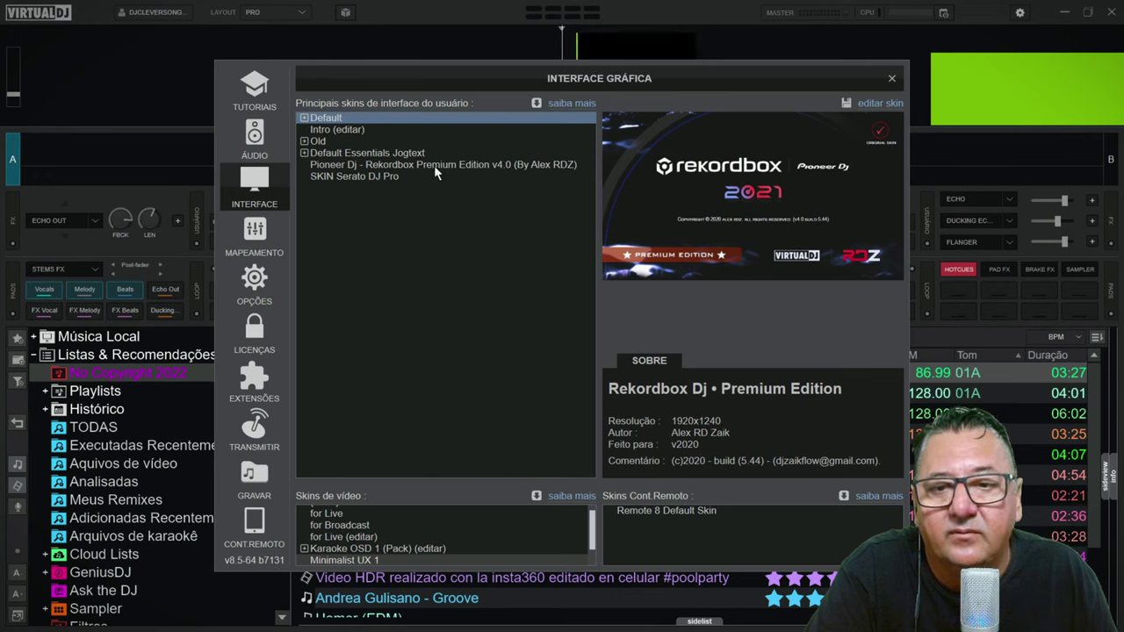
pyautogui.click(362, 156)
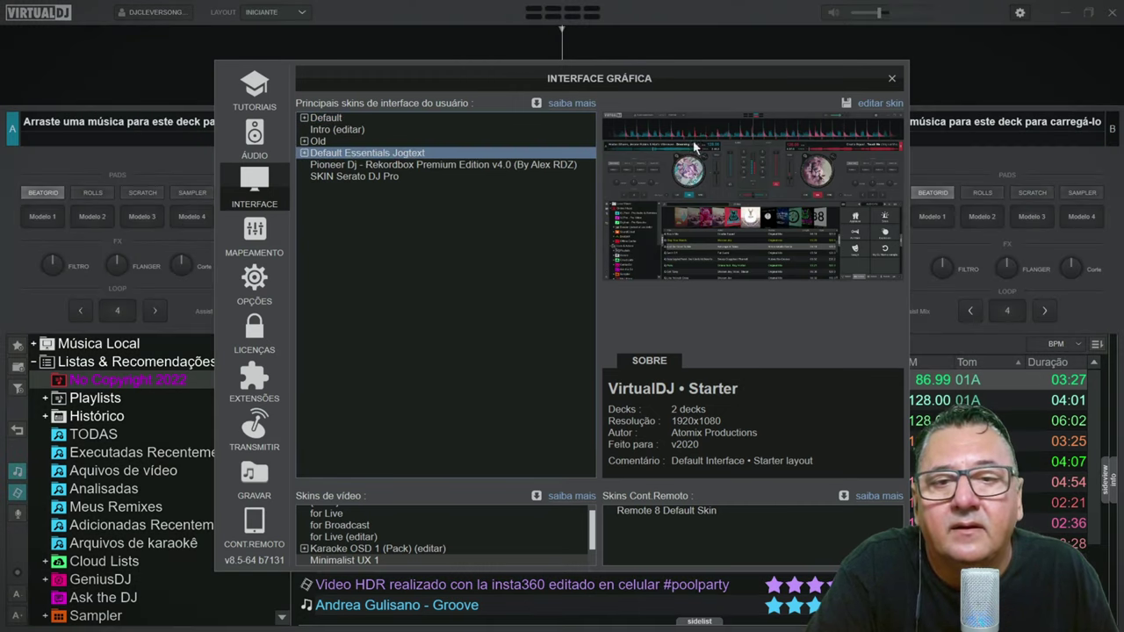
# Close the settings window, load On & On onto deck A and start its playback.
pyautogui.click(891, 78)
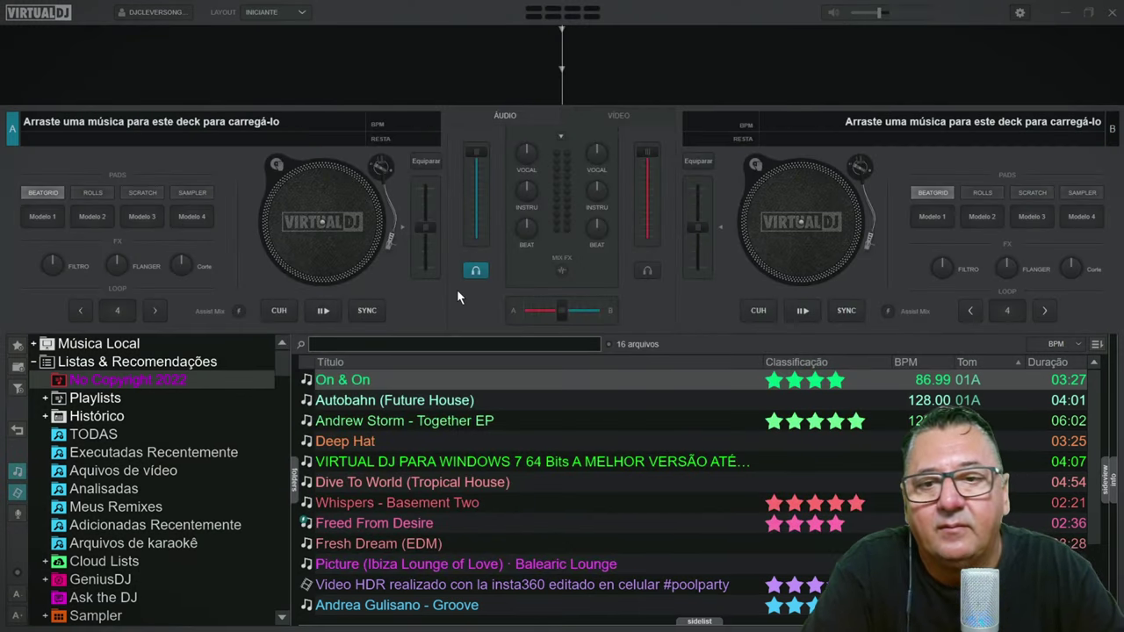
pyautogui.doubleClick(388, 380)
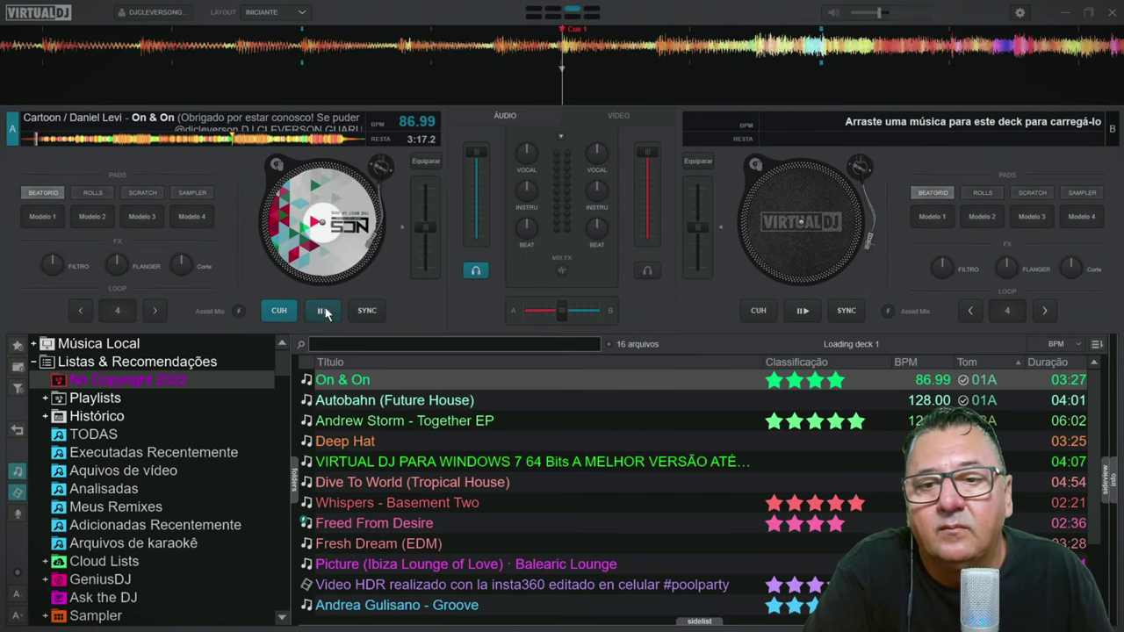
pyautogui.click(323, 312)
# Try the Básico and Performático layouts of the skin and switch back to the Iniciante layout.
pyautogui.click(301, 12)
pyautogui.click(334, 36)
pyautogui.click(301, 11)
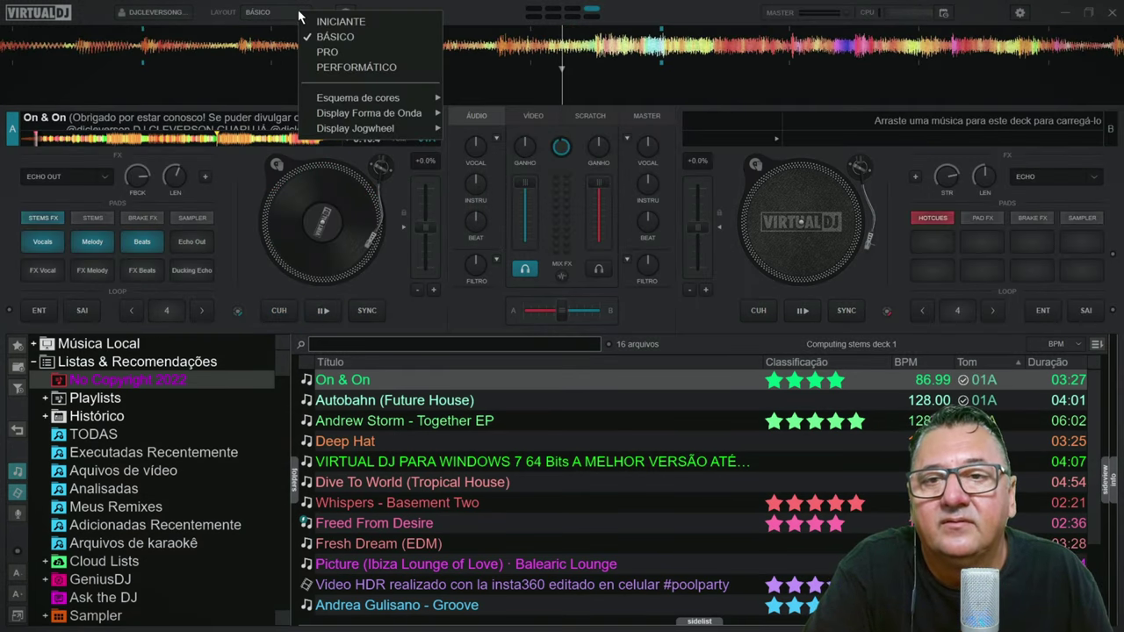
pyautogui.click(327, 66)
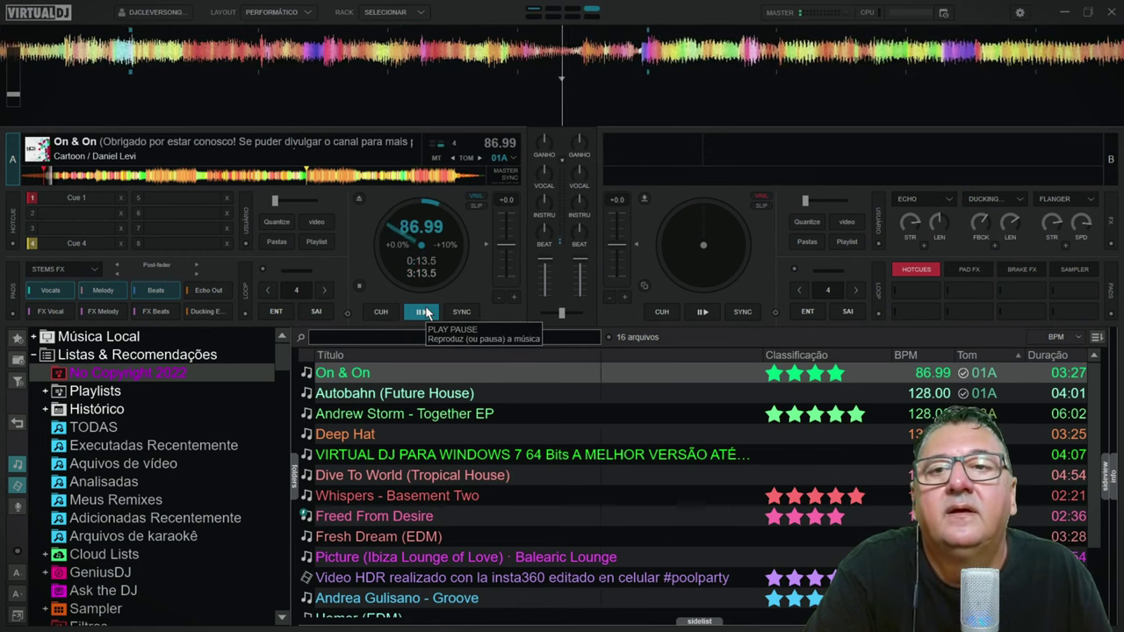
pyautogui.click(305, 15)
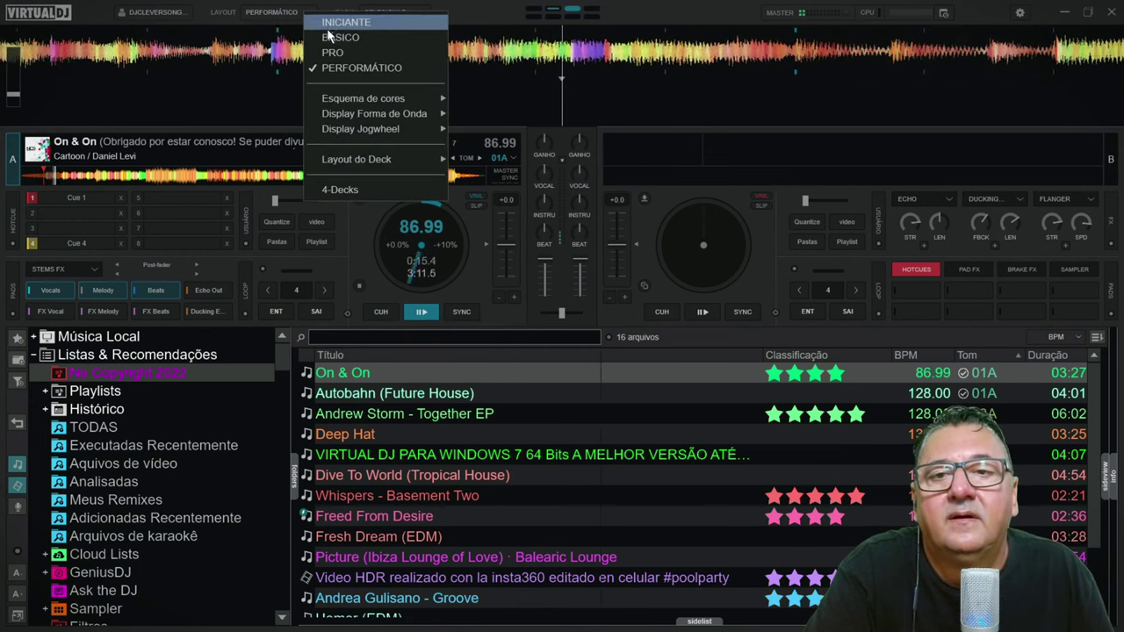
pyautogui.click(333, 22)
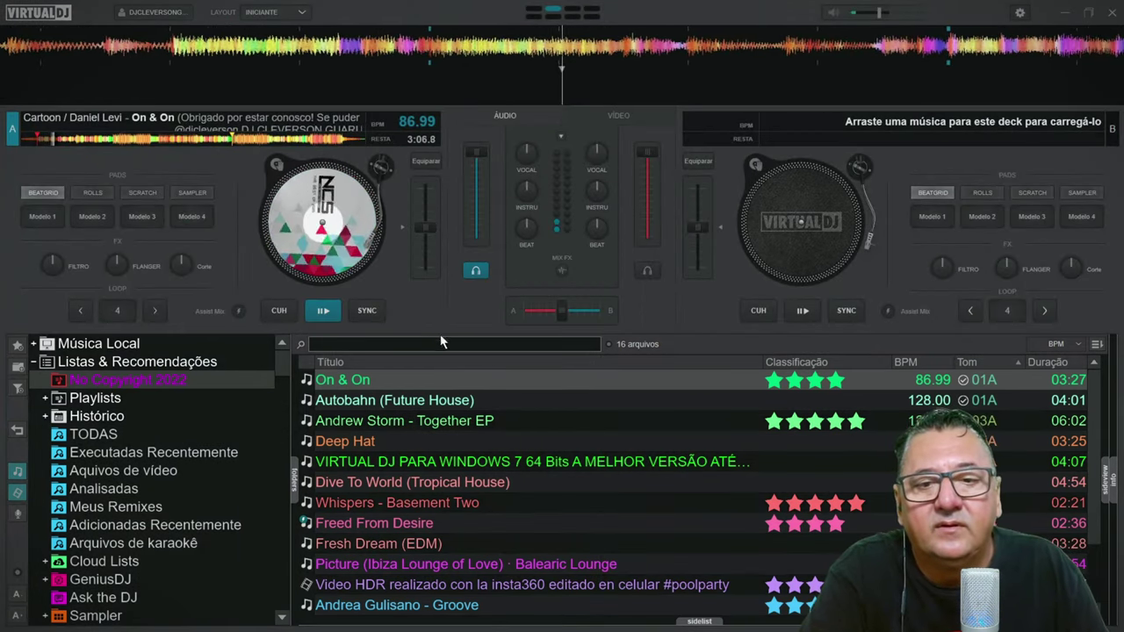
# Pause deck A and apply the Pioneer Dj - Rekordbox Premium Edition v4.0 skin in the interface settings.
pyautogui.click(323, 310)
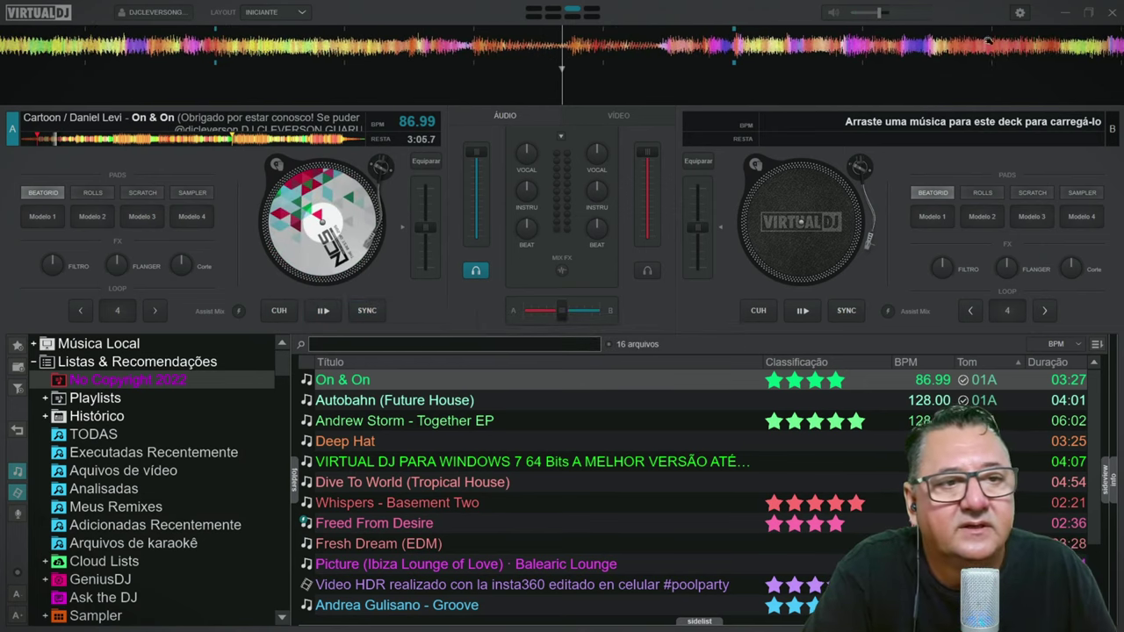
pyautogui.click(1018, 14)
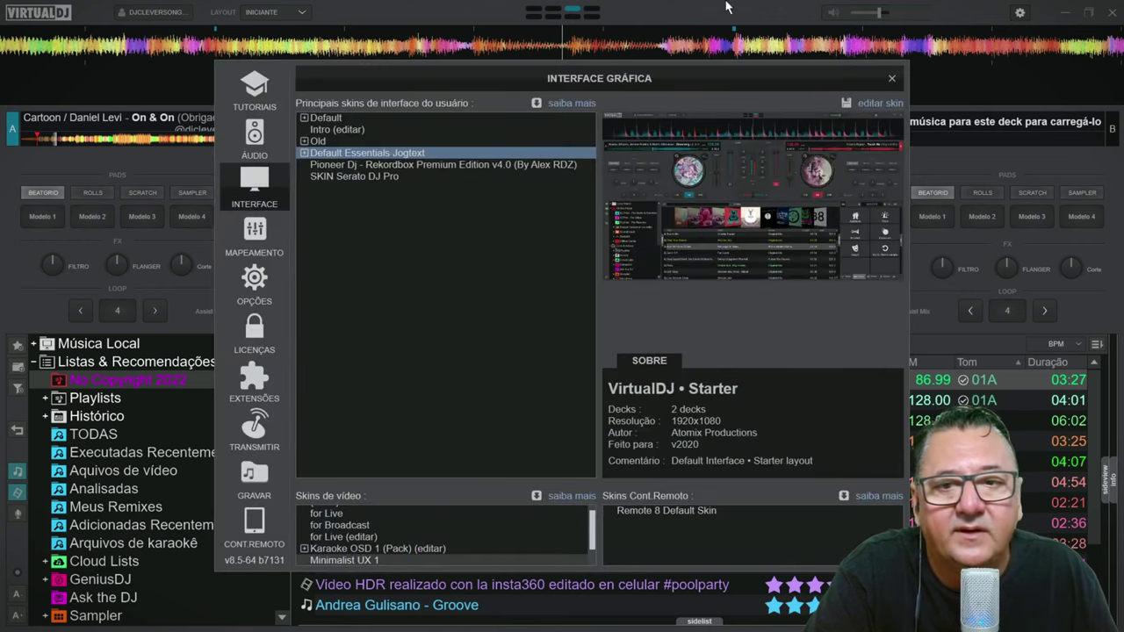
pyautogui.click(372, 164)
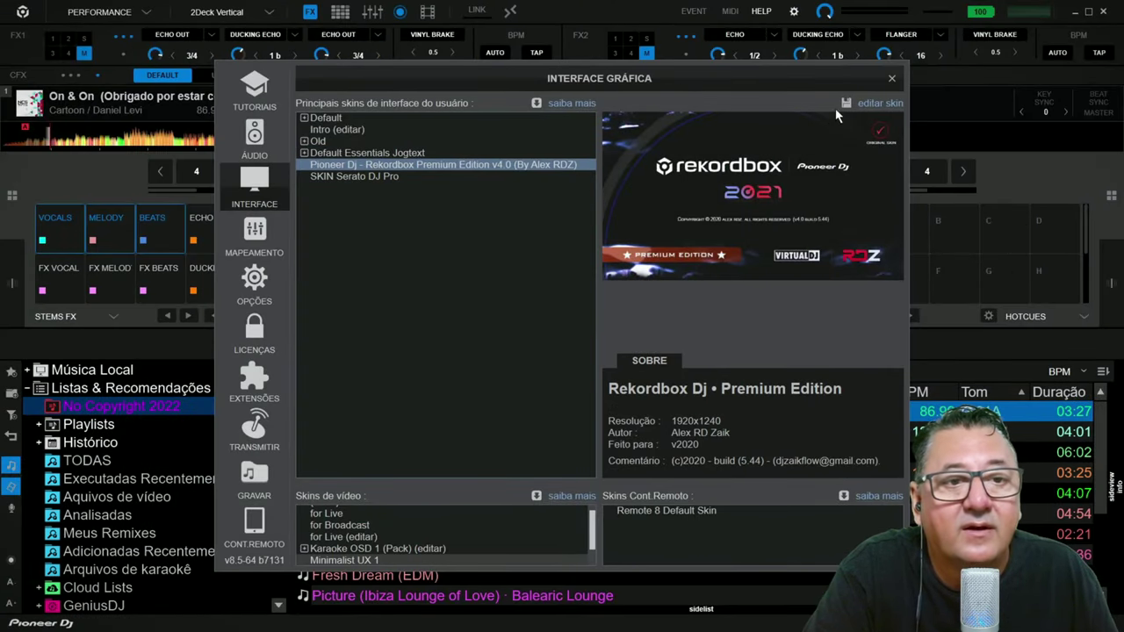
pyautogui.click(890, 80)
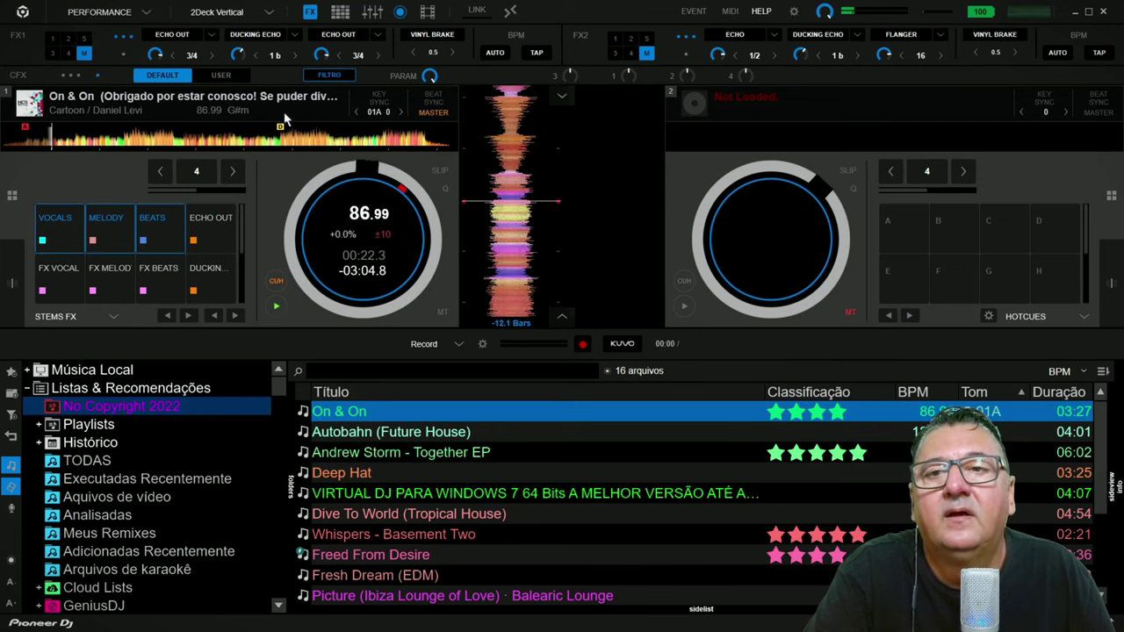
# Try the Echo Out and Ducking Echo effects on deck 1 and load Autobahn (Future House) onto deck 2.
pyautogui.click(173, 37)
pyautogui.click(254, 34)
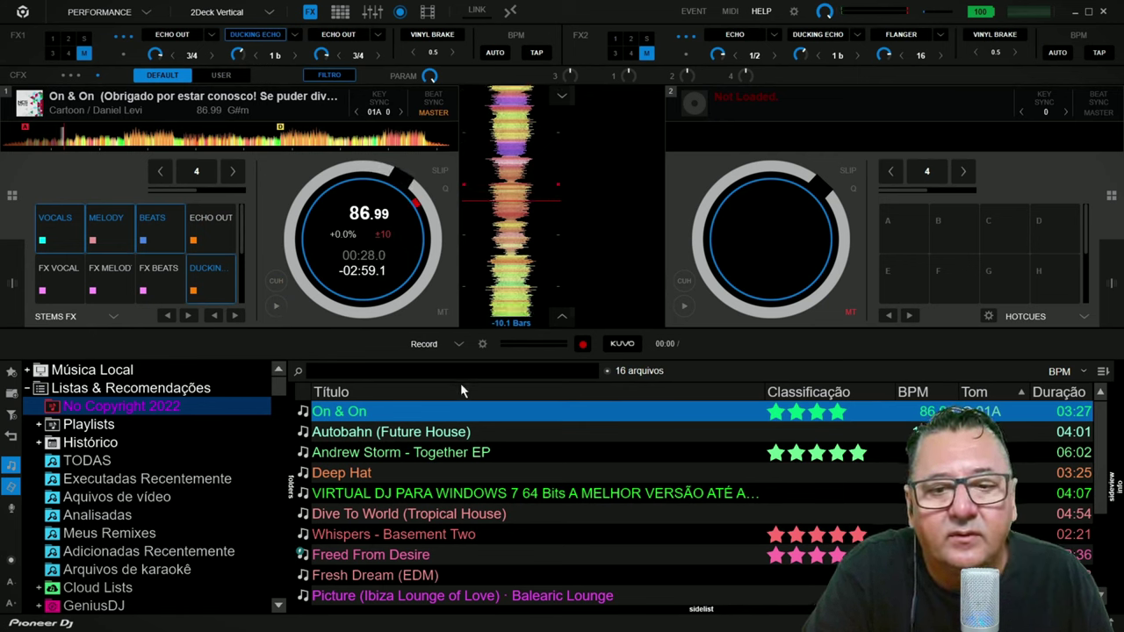
pyautogui.moveTo(397, 430); pyautogui.dragTo(813, 260)
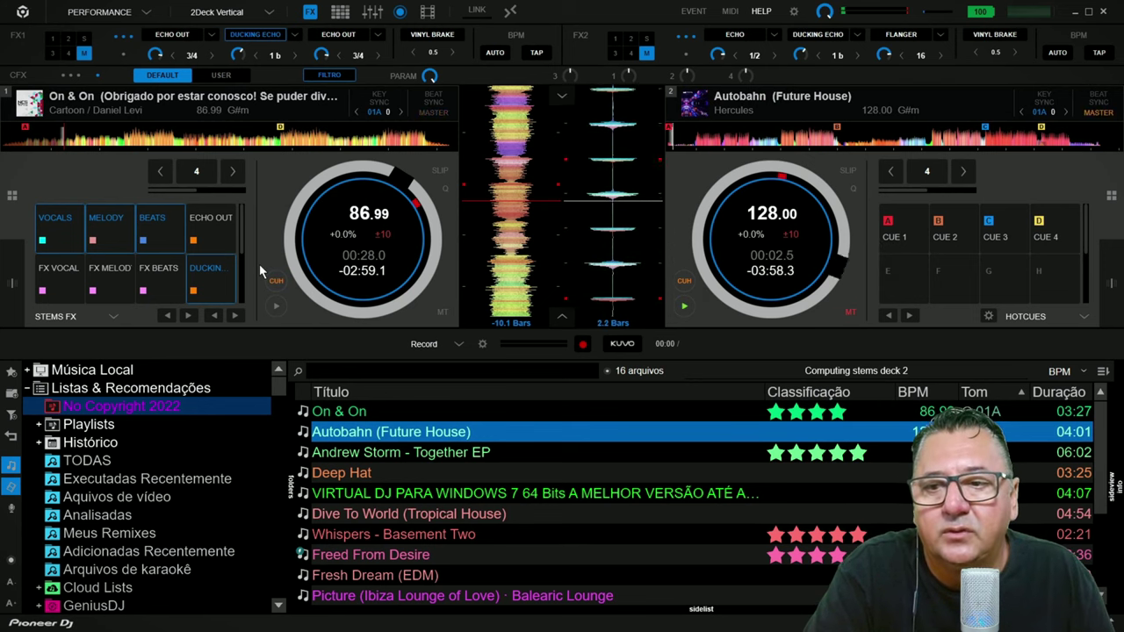
# Set deck 1's pads to hotcues and play the track briefly from Cue 1.
pyautogui.click(113, 316)
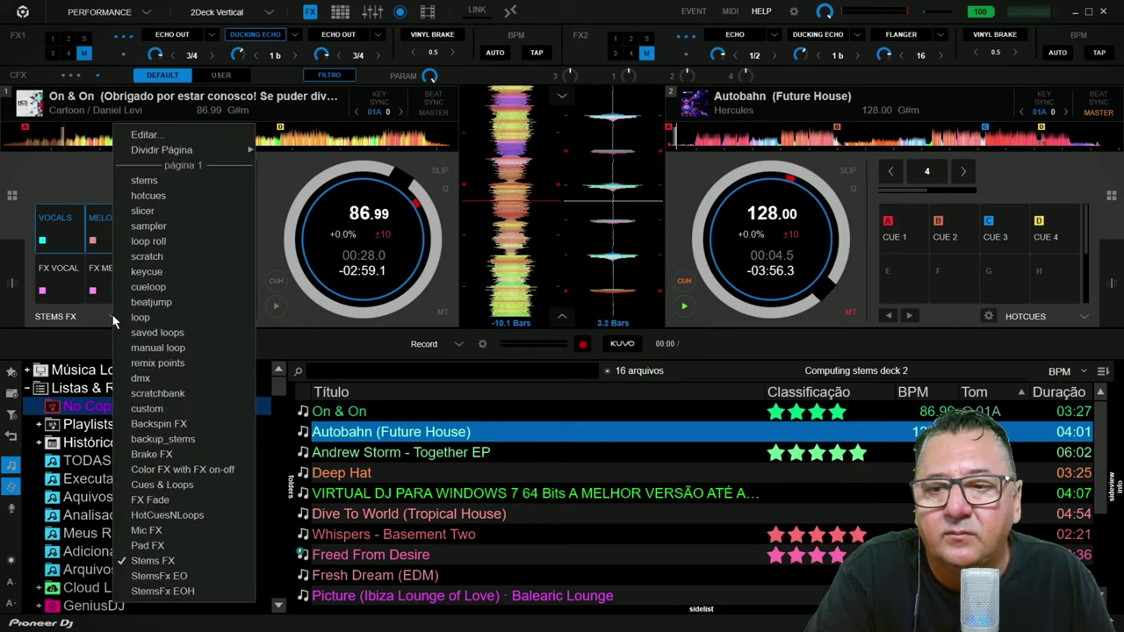
pyautogui.click(135, 196)
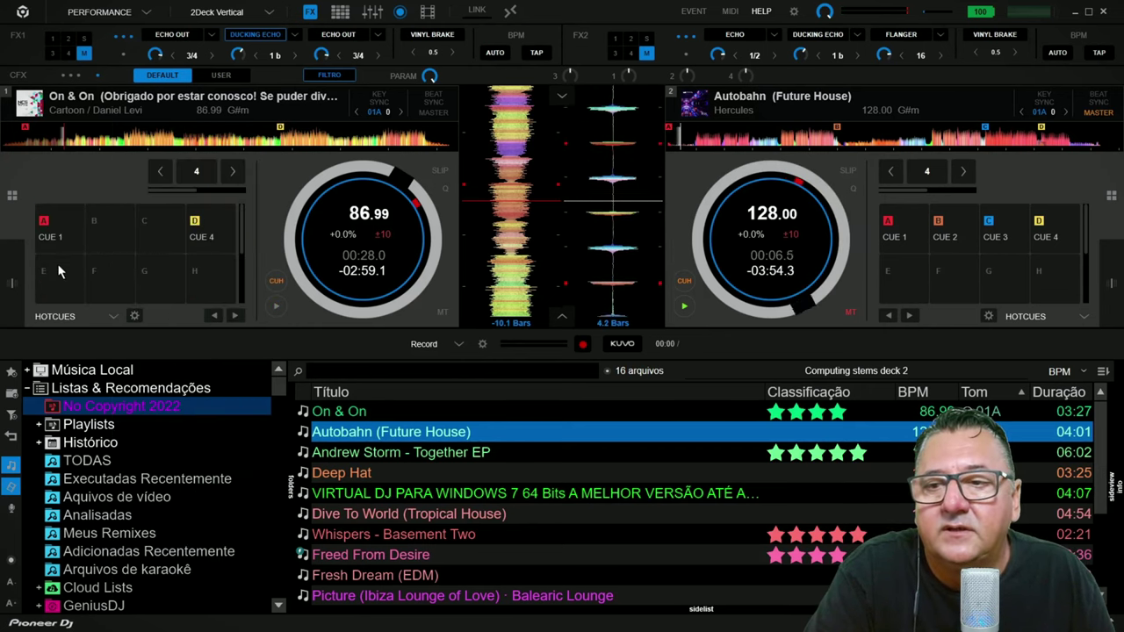
pyautogui.click(44, 226)
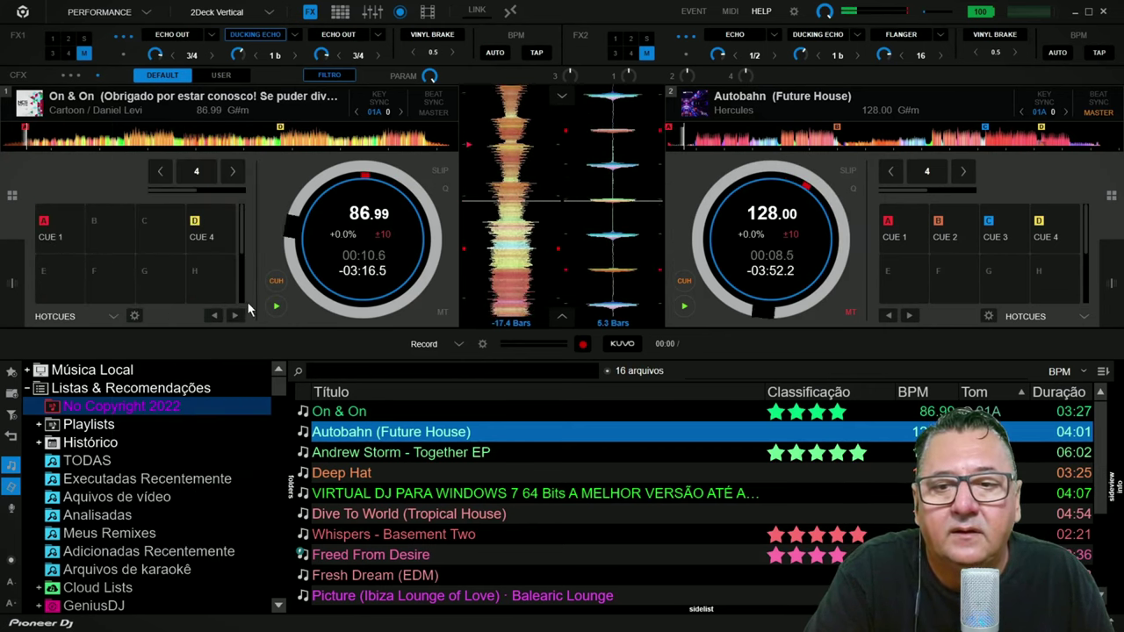
pyautogui.click(276, 306)
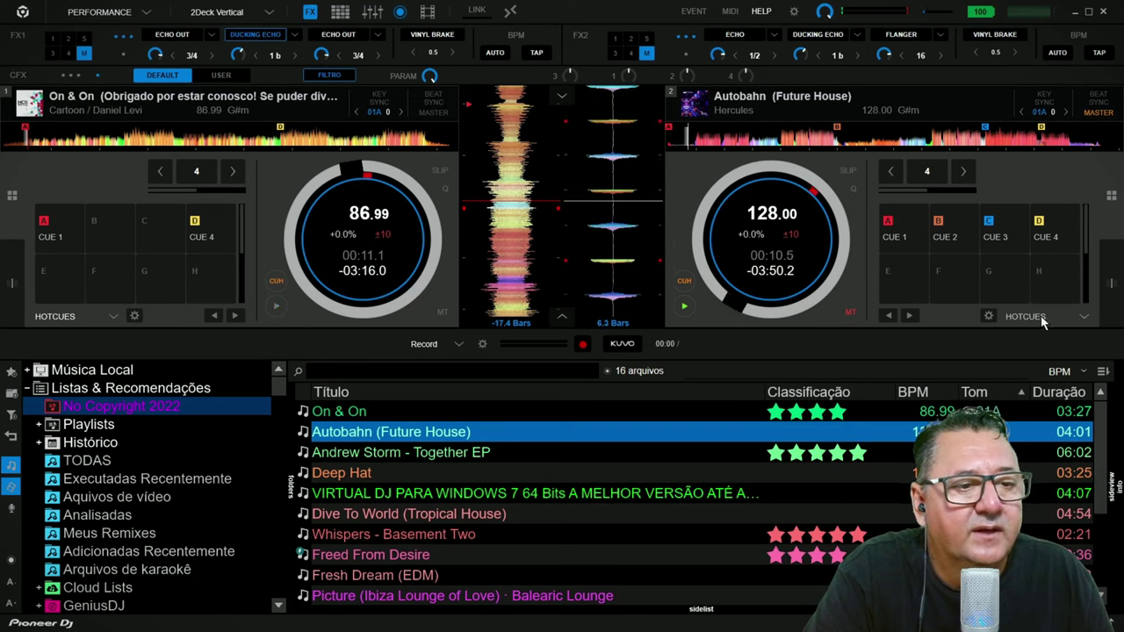
pyautogui.click(1086, 319)
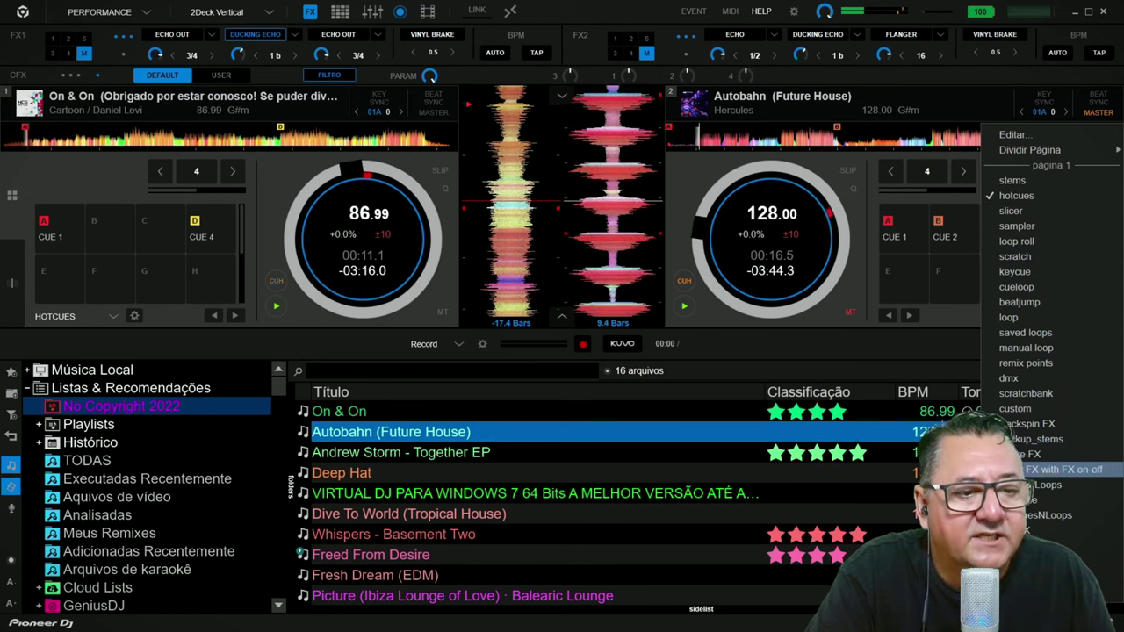
pyautogui.click(711, 318)
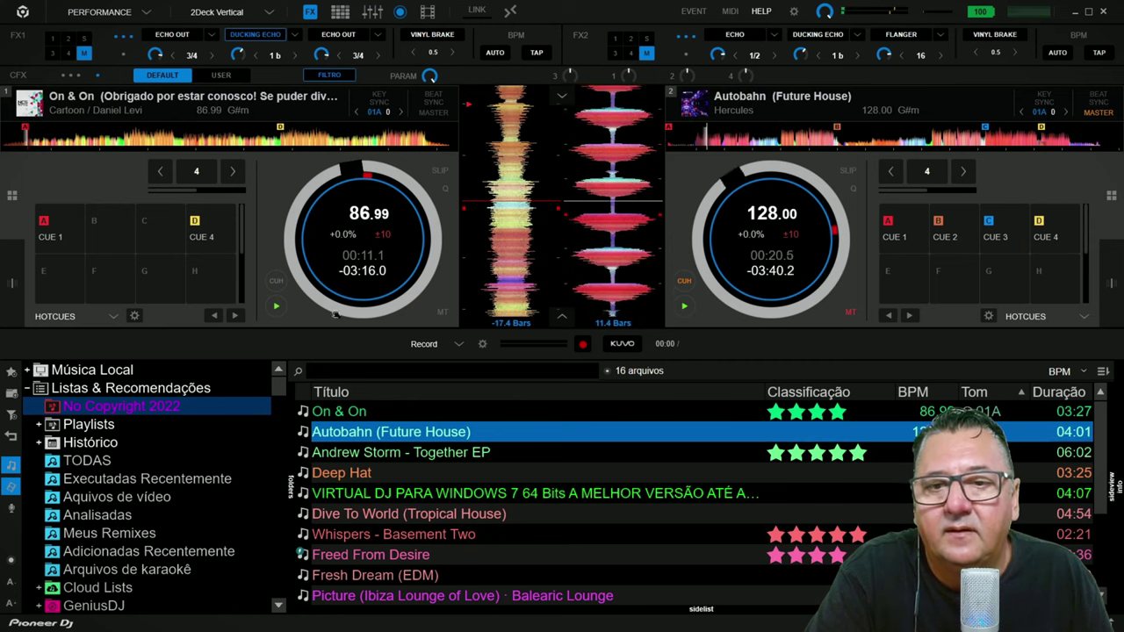
# Load Andrew Storm - Together EP onto deck 1 and play it briefly from Cue 1.
pyautogui.moveTo(400, 452); pyautogui.dragTo(448, 217)
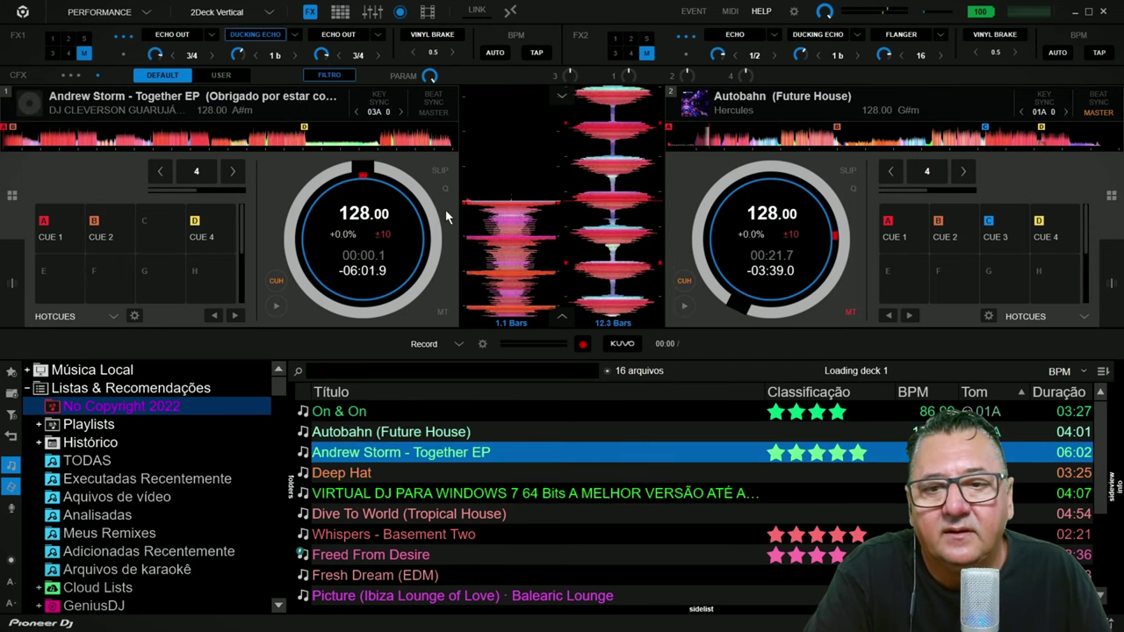
pyautogui.click(51, 235)
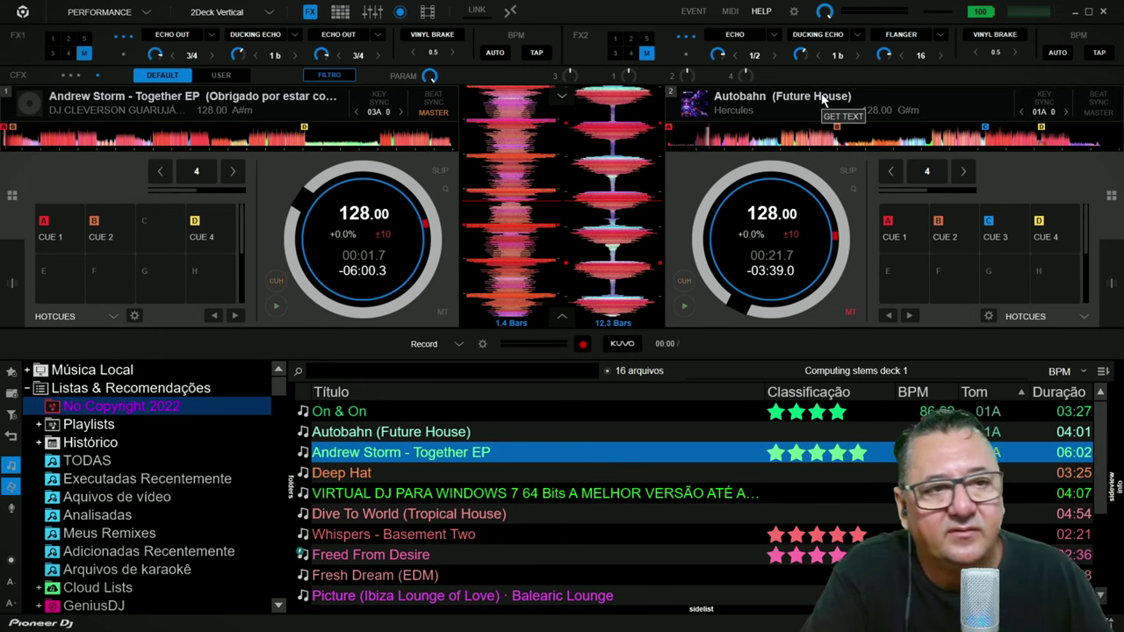
# Apply the SKIN Serato DJ Pro skin in the interface settings and close the settings window.
pyautogui.click(793, 13)
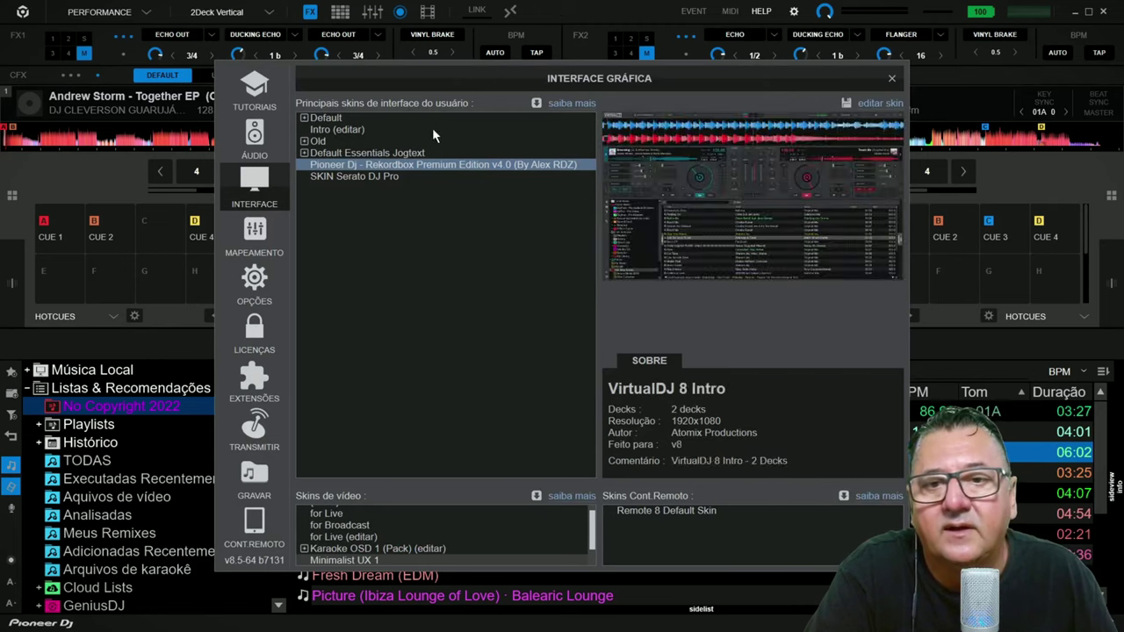
pyautogui.click(347, 179)
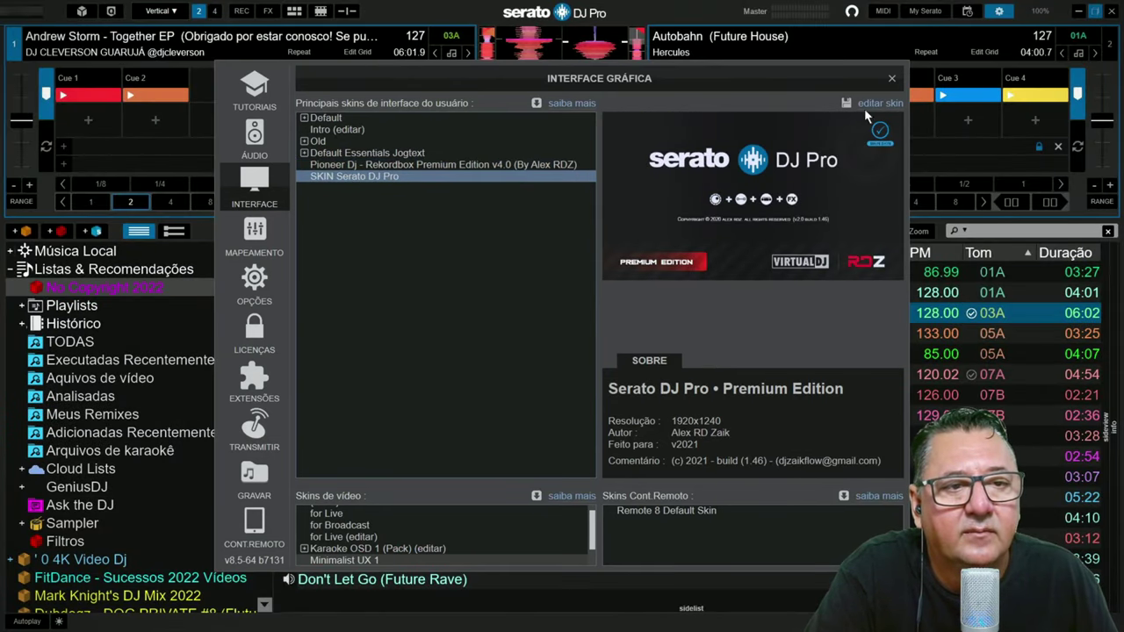
pyautogui.click(891, 79)
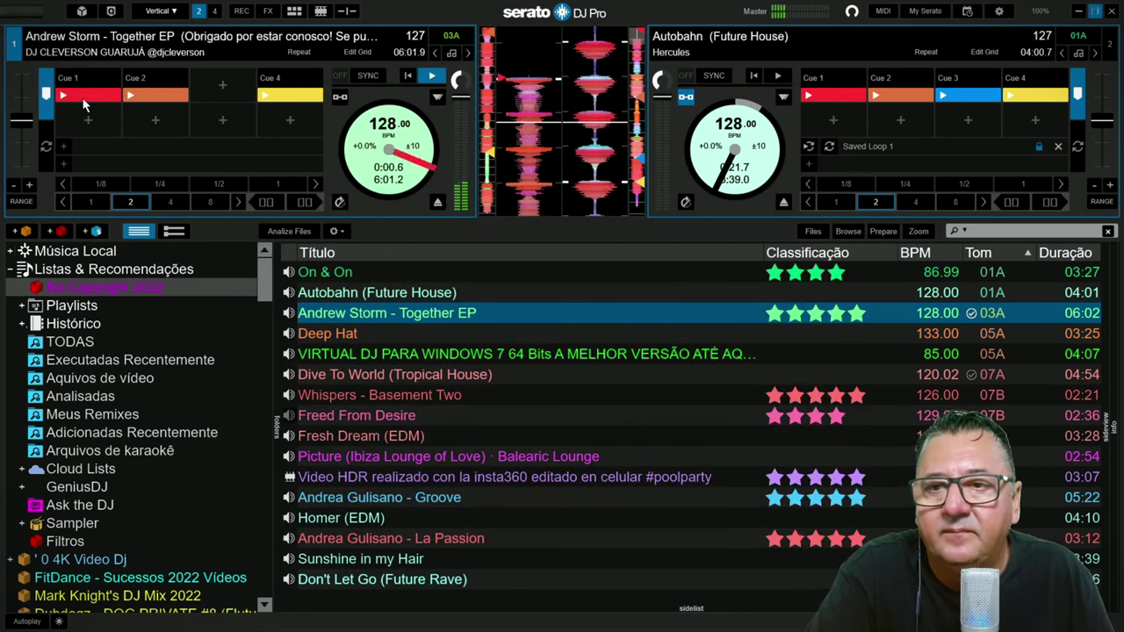
# Trigger Cue 1 of Autobahn (Future House) on deck 2 repeatedly to start it in time with deck 1.
pyautogui.click(834, 99)
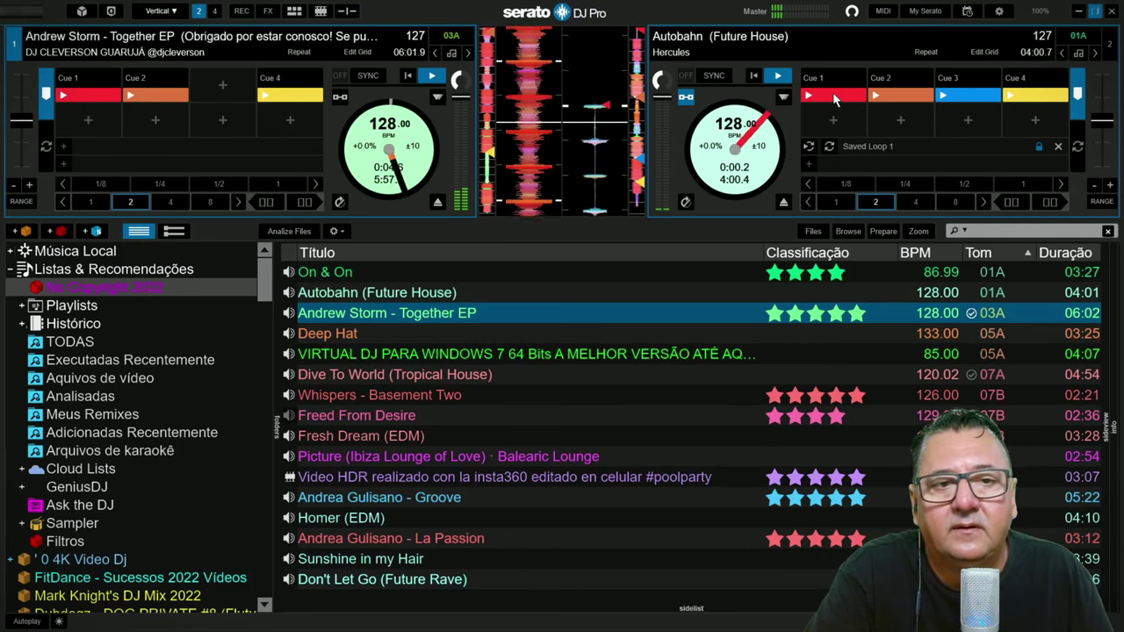
pyautogui.click(834, 100)
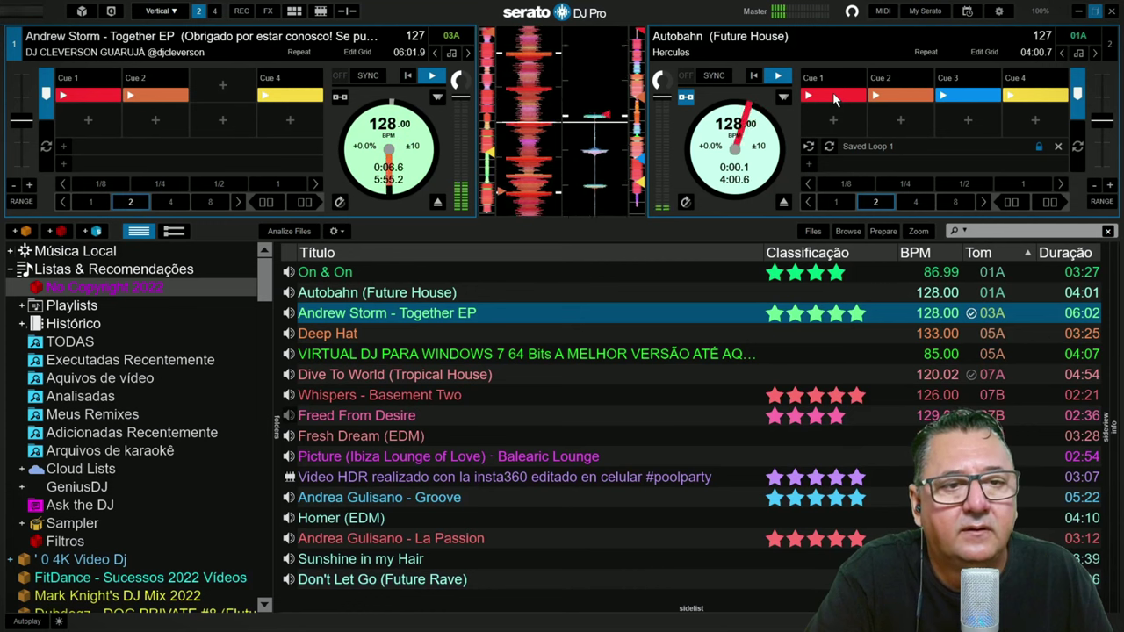
pyautogui.click(834, 100)
pyautogui.click(834, 99)
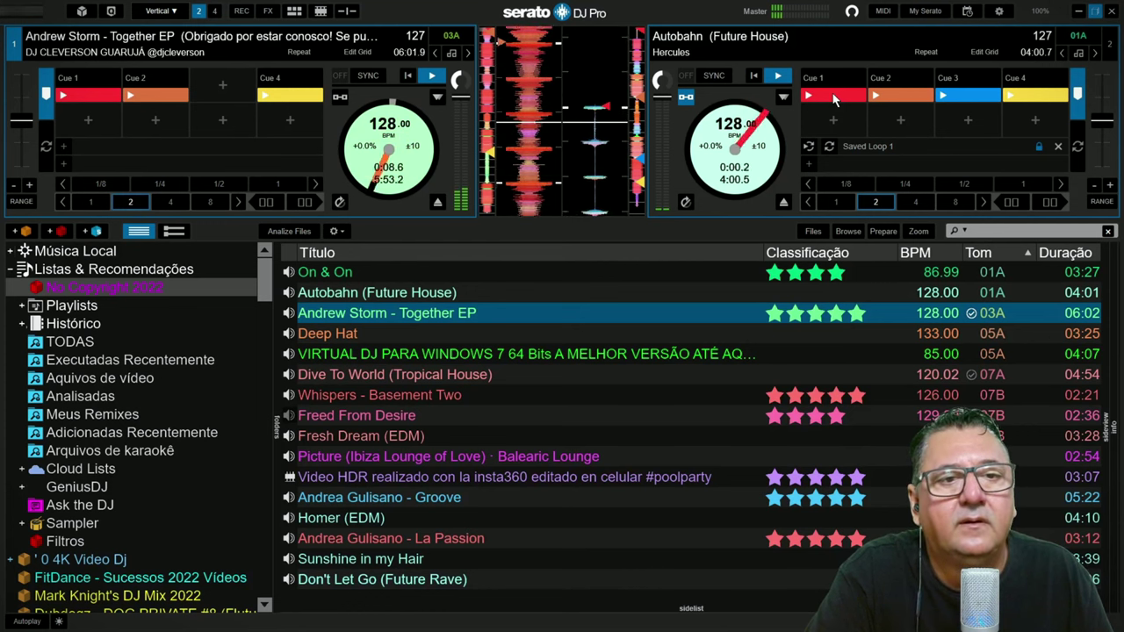
pyautogui.click(832, 99)
pyautogui.click(830, 99)
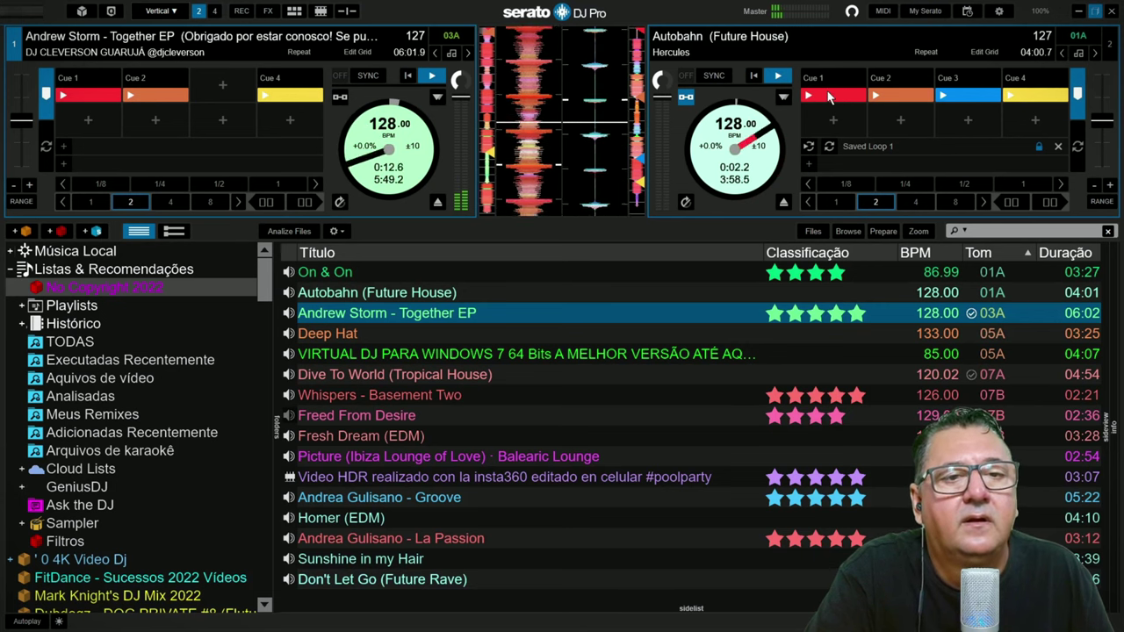
pyautogui.click(814, 97)
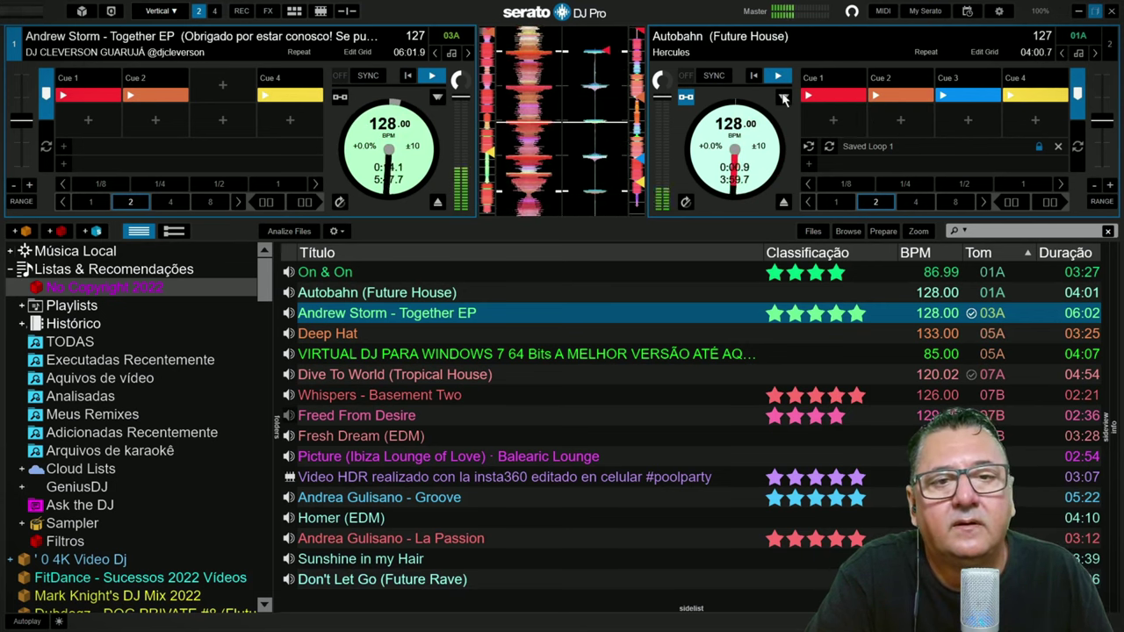
# Turn on sync for both decks and pause their playback.
pyautogui.click(713, 75)
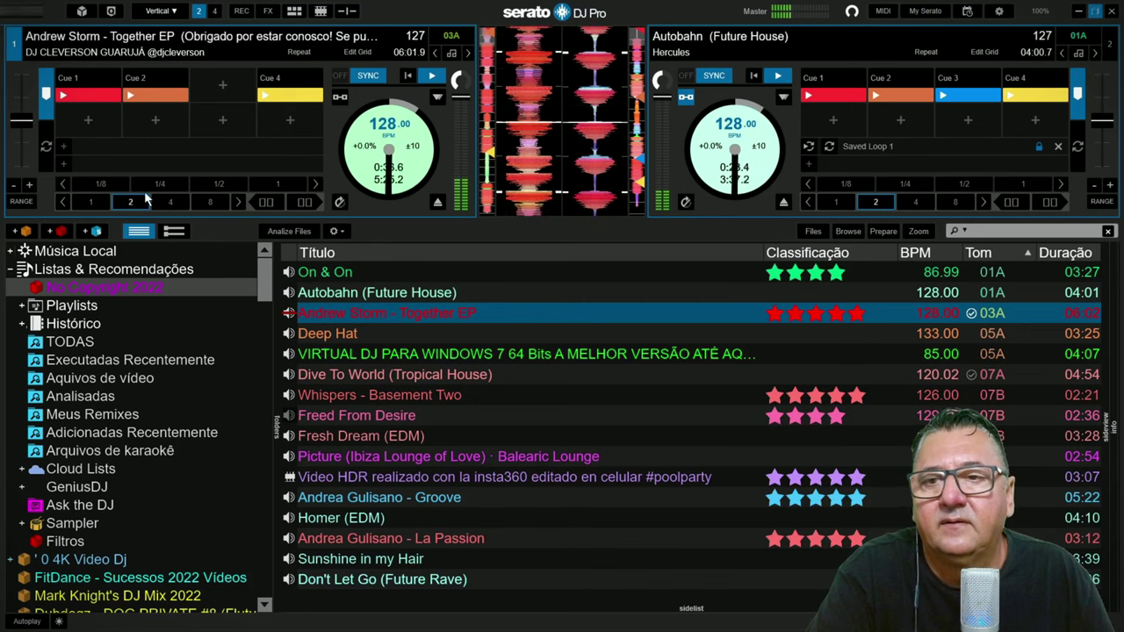
pyautogui.click(433, 79)
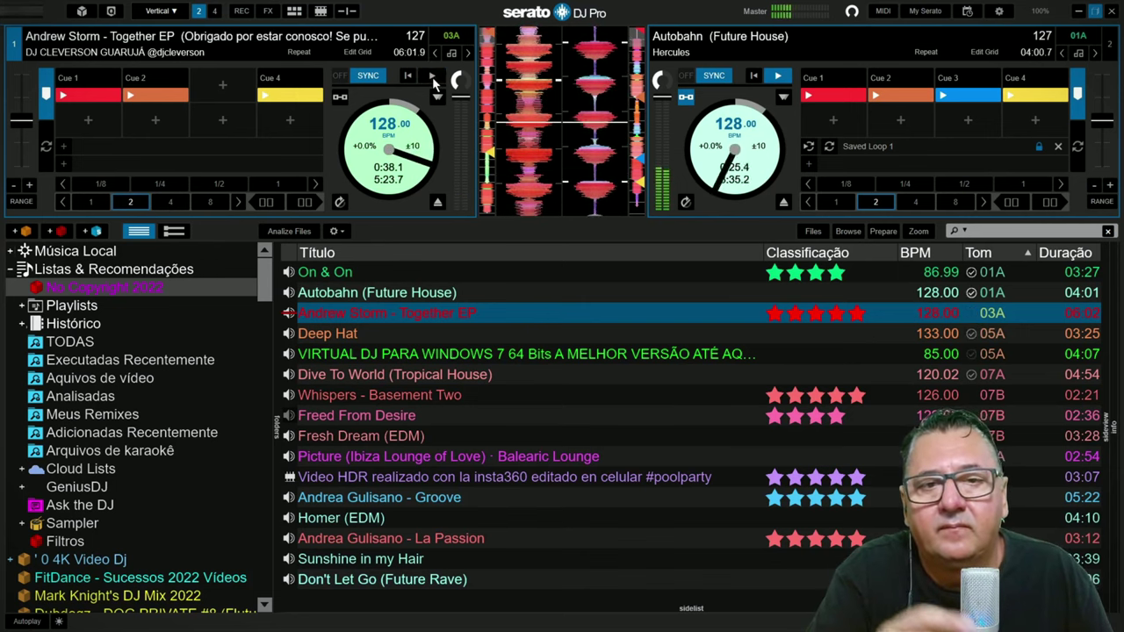
pyautogui.click(777, 77)
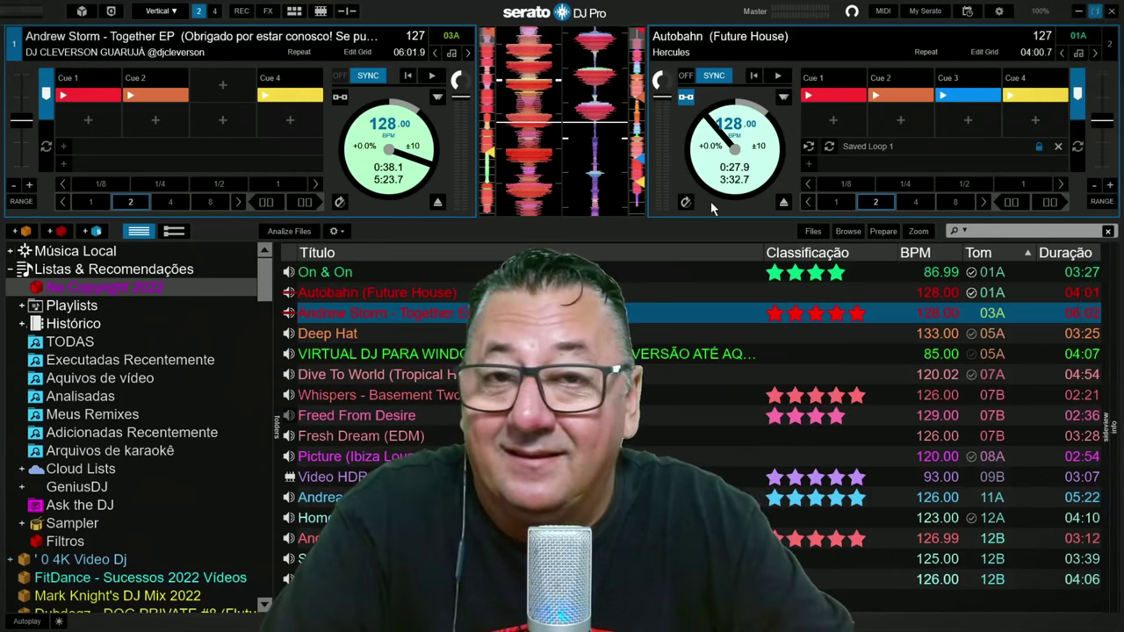